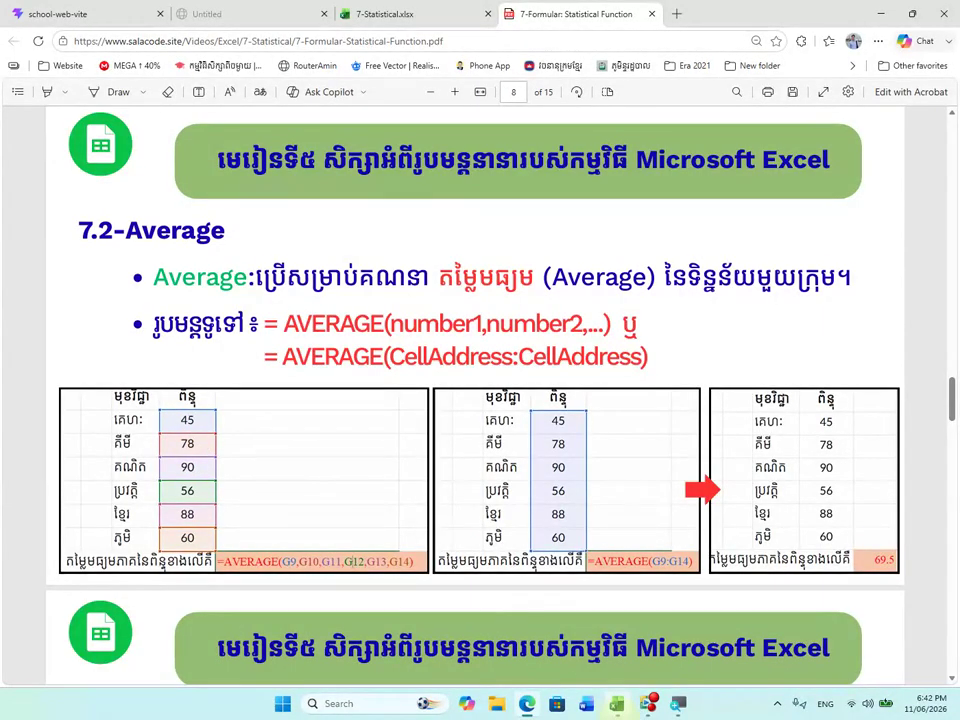
# Switch to the 7-Statistical.xlsx workbook in Excel and enter 2, 3, 4, 2, 3 in cells C23 through G23 of Sheet1
pyautogui.click(617, 703)
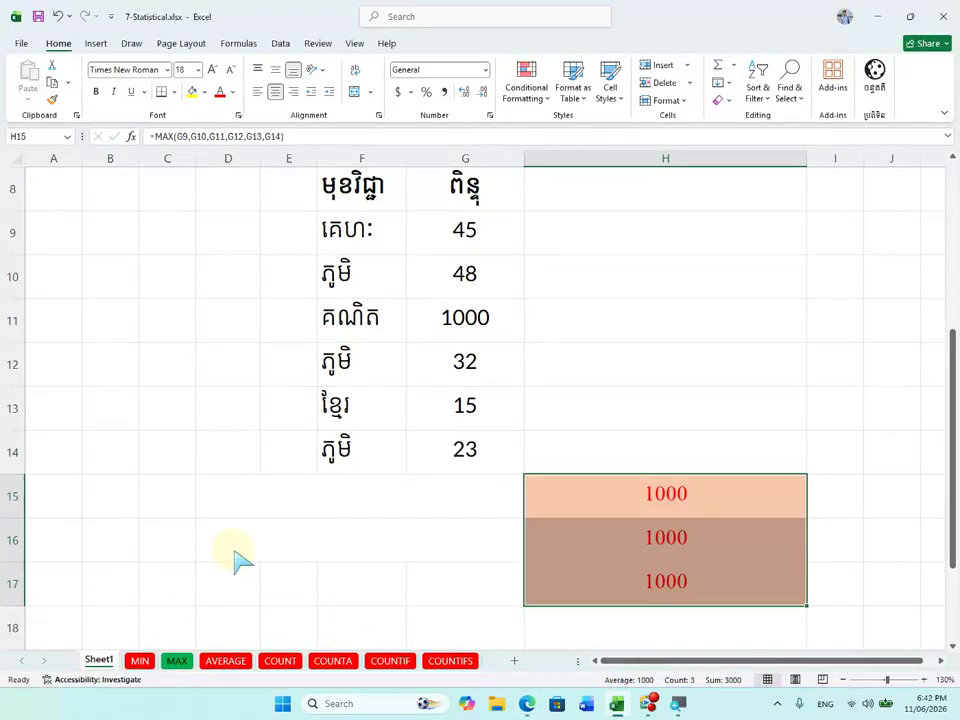
pyautogui.scroll(-4, 236, 560)
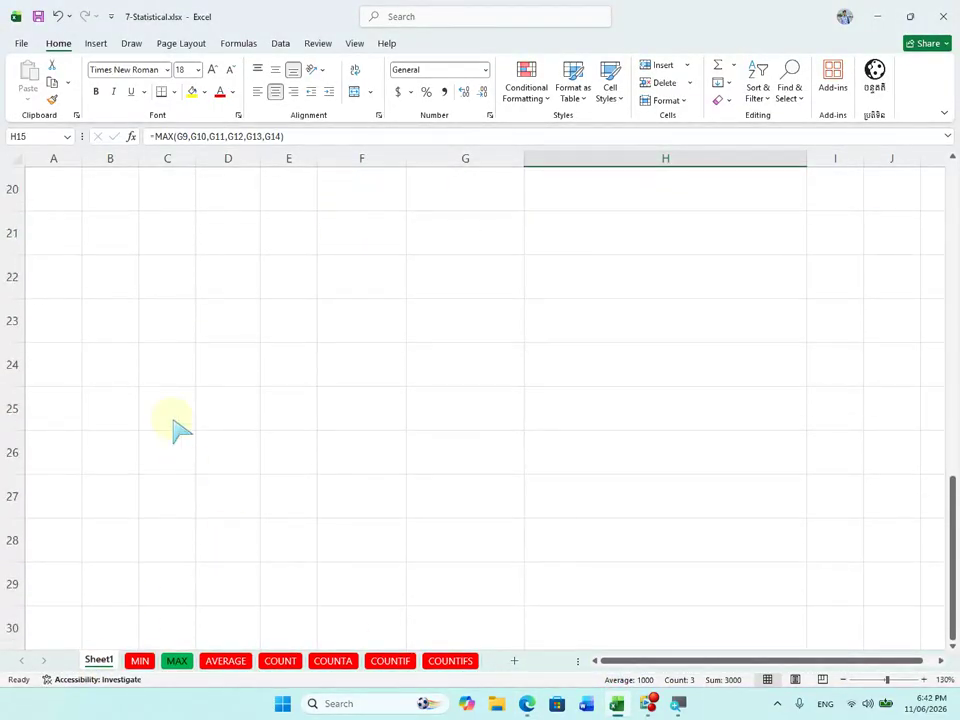
pyautogui.click(167, 322)
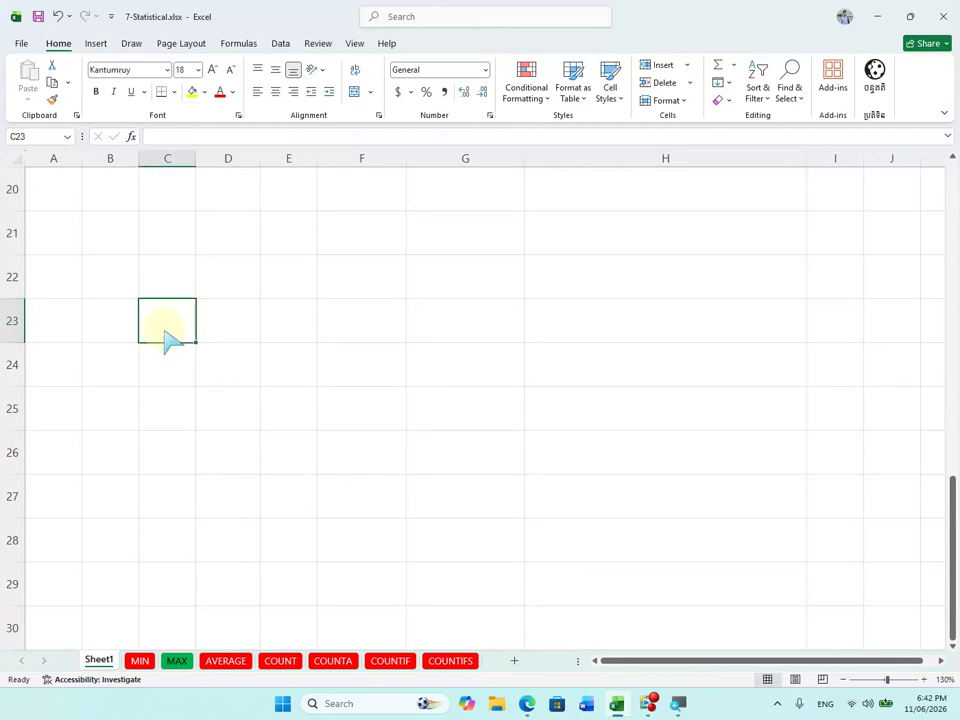
pyautogui.write('2')
pyautogui.click(253, 321)
pyautogui.write('3')
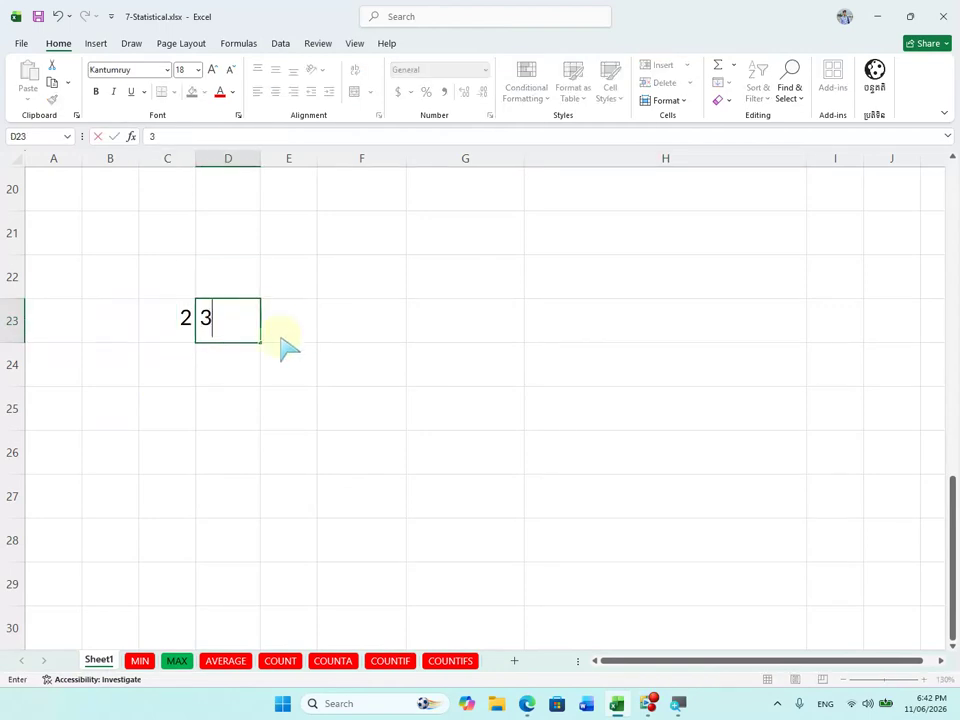
pyautogui.click(287, 321)
pyautogui.write('4')
pyautogui.click(376, 322)
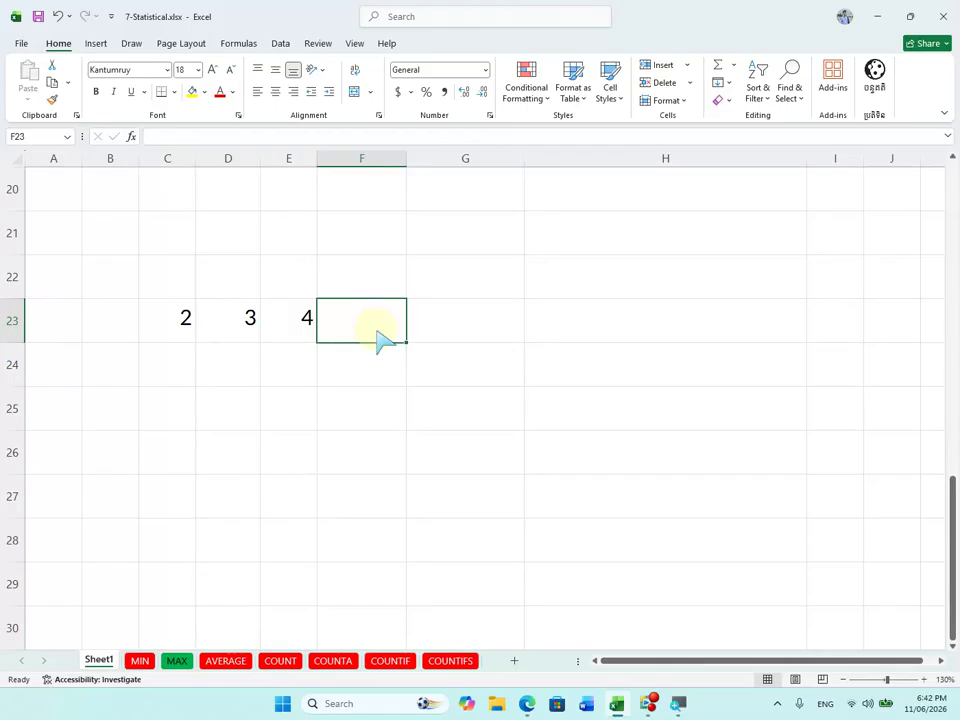
pyautogui.write('2')
pyautogui.click(418, 334)
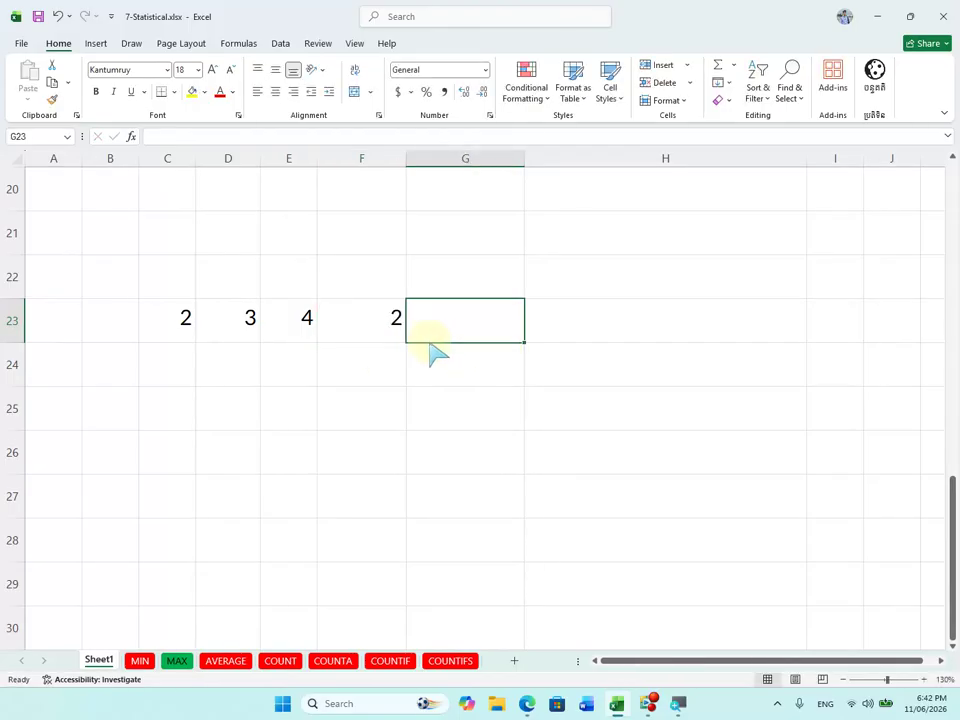
pyautogui.write('3')
pyautogui.click(552, 320)
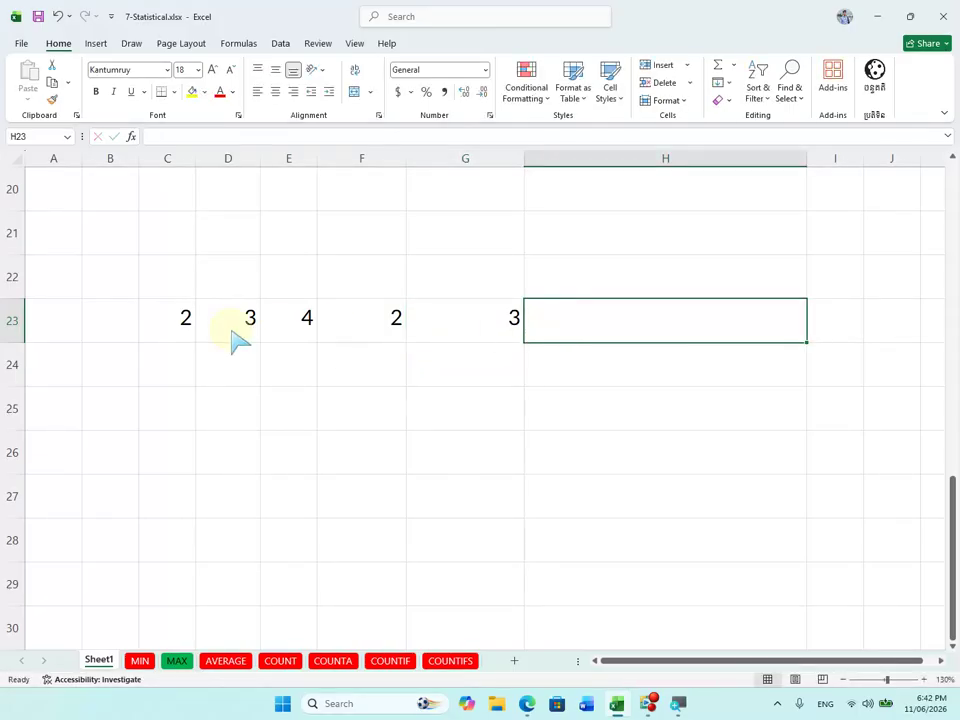
# Enter 2 in B23, 2 in H23, 5 in I23 and 4 in J23
pyautogui.click(123, 326)
pyautogui.write('2')
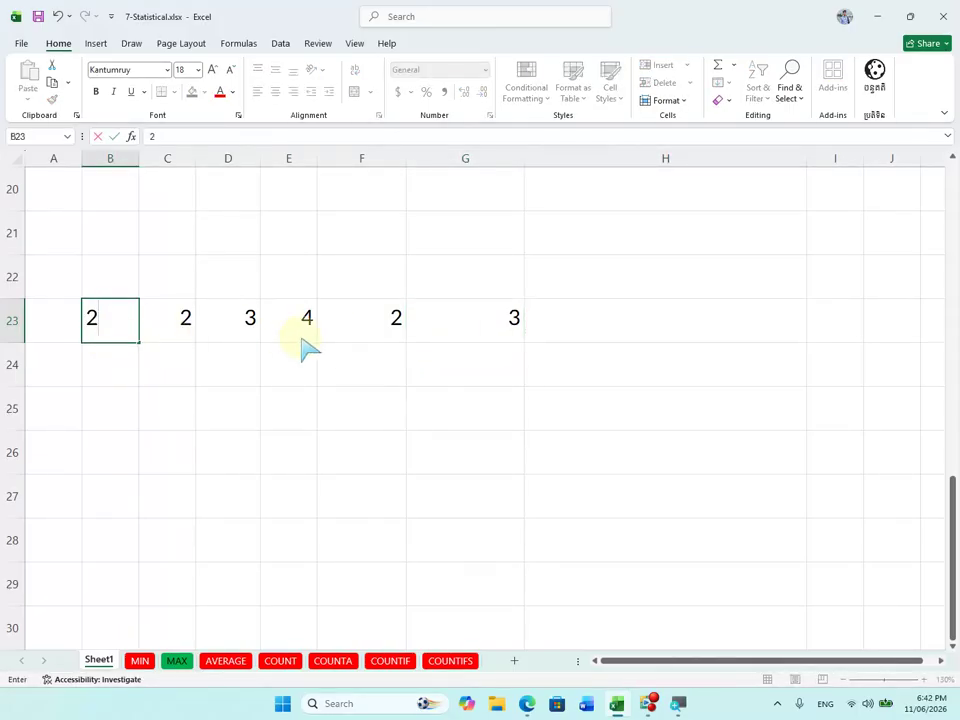
pyautogui.click(552, 333)
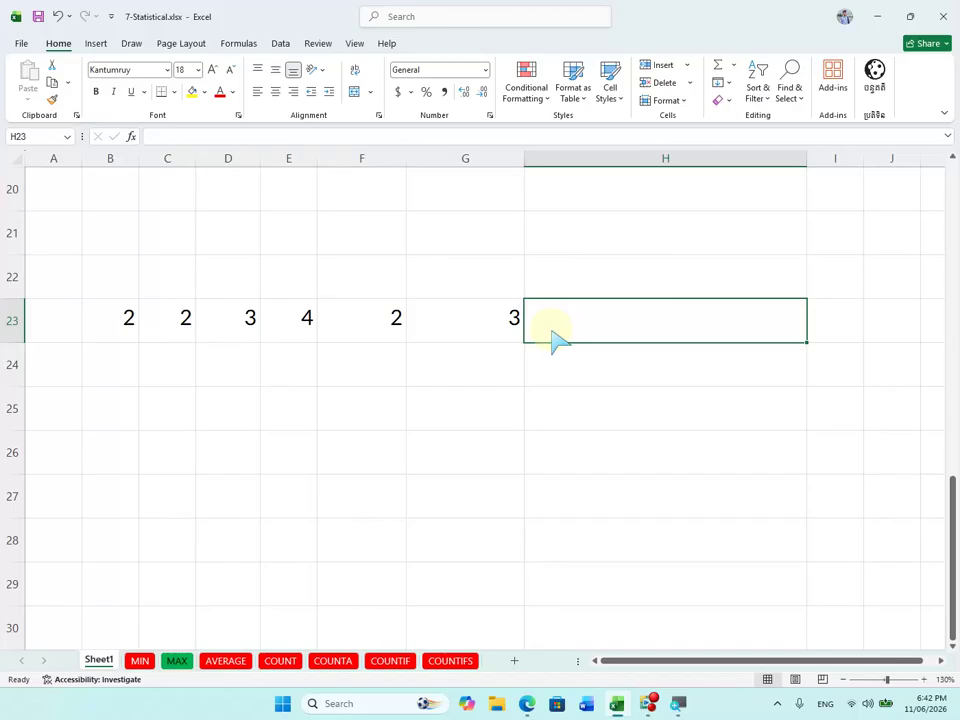
pyautogui.write('2')
pyautogui.click(811, 332)
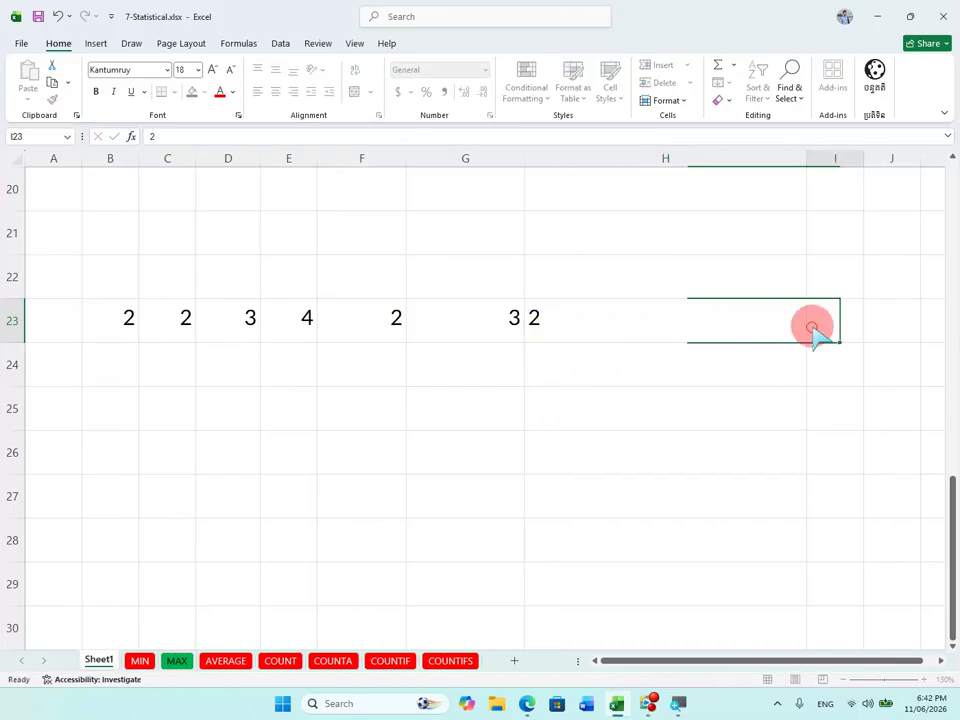
pyautogui.write('5')
pyautogui.click(876, 333)
pyautogui.write('4')
pyautogui.click(898, 420)
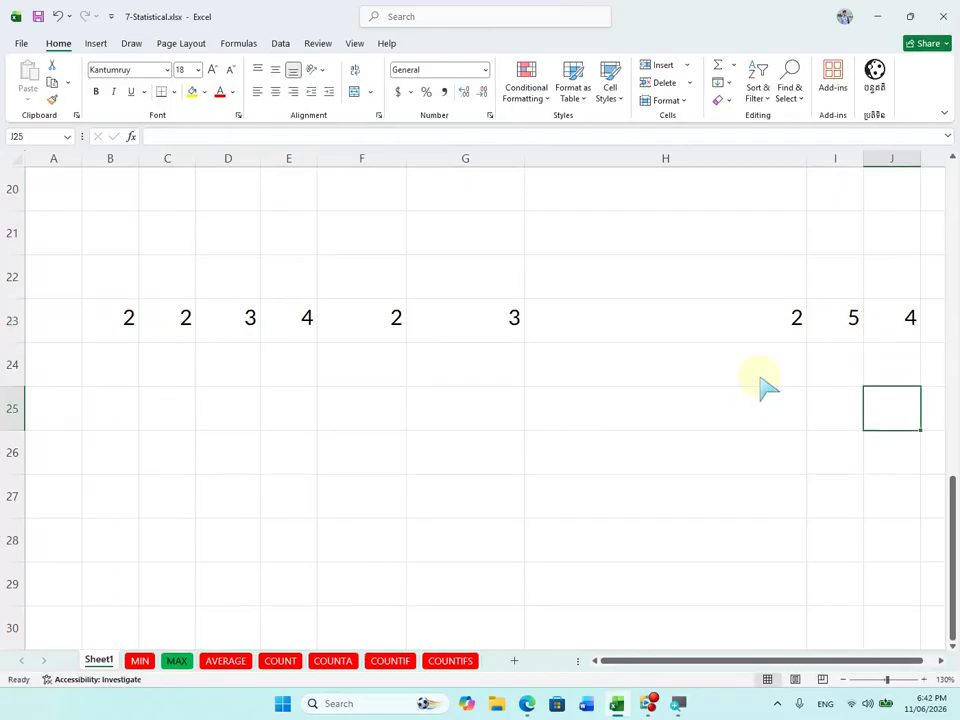
# Narrow columns B through J to one equal width and widen column K
pyautogui.moveTo(806, 160); pyautogui.dragTo(593, 190)
pyautogui.moveTo(96, 171); pyautogui.dragTo(695, 160)
pyautogui.moveTo(103, 321); pyautogui.dragTo(474, 328)
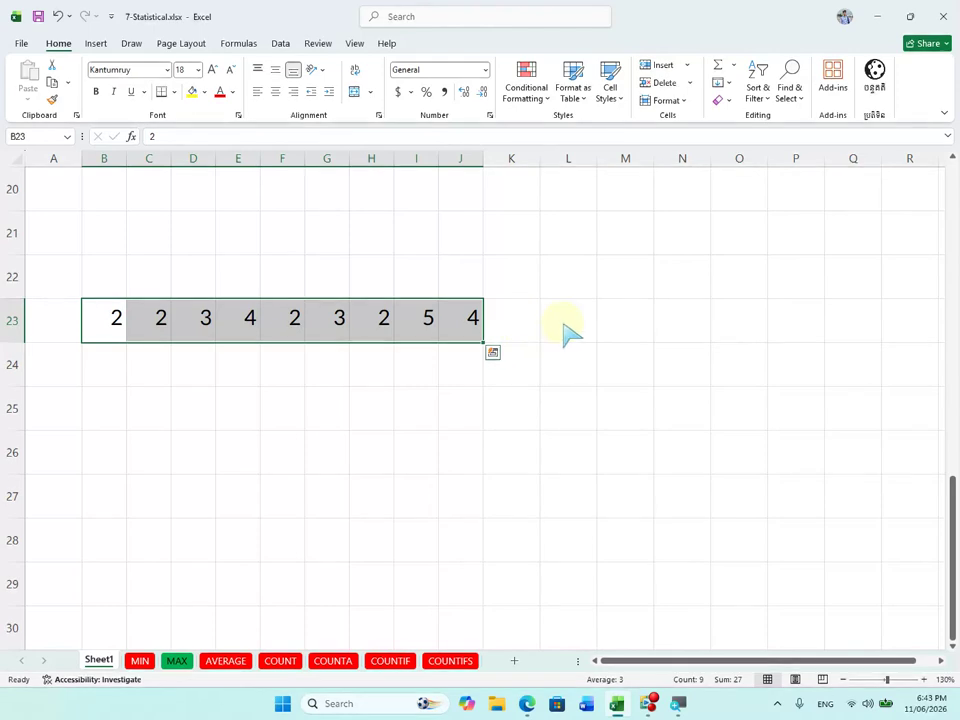
pyautogui.moveTo(540, 162); pyautogui.dragTo(600, 175)
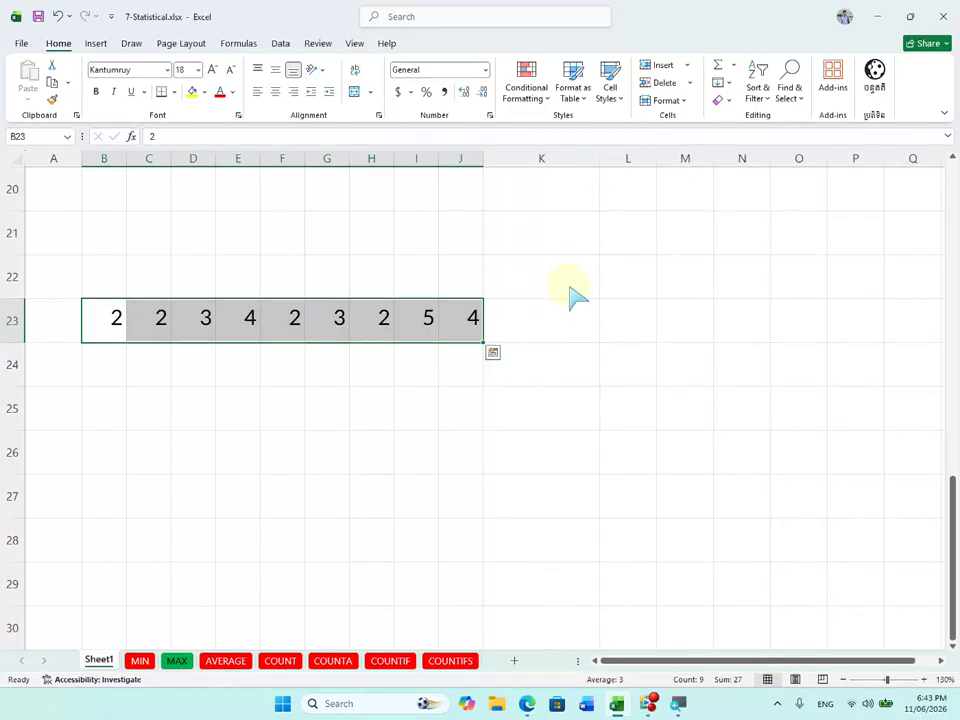
# Start a formula in K23 with an opening parenthesis before a reference to B23
pyautogui.click(556, 320)
pyautogui.write('=')
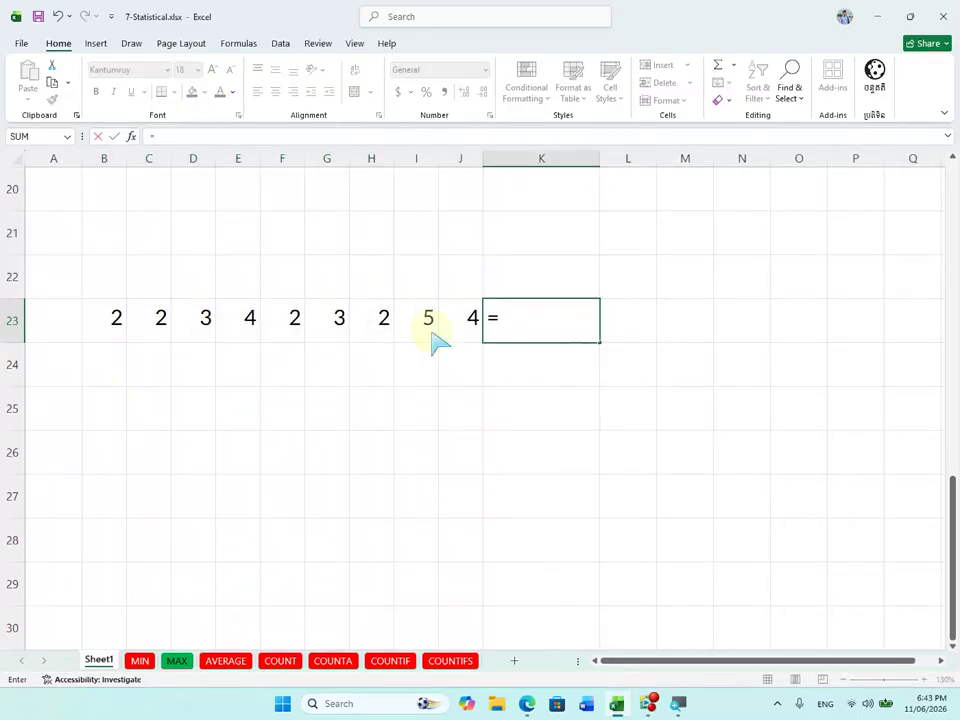
pyautogui.click(115, 318)
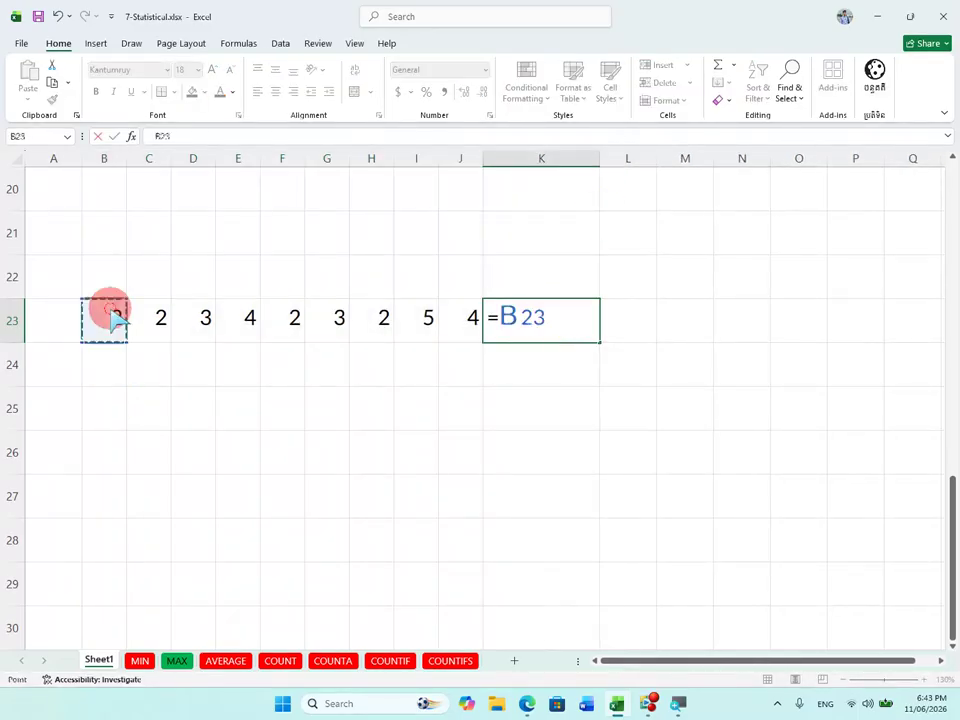
pyautogui.click(508, 317)
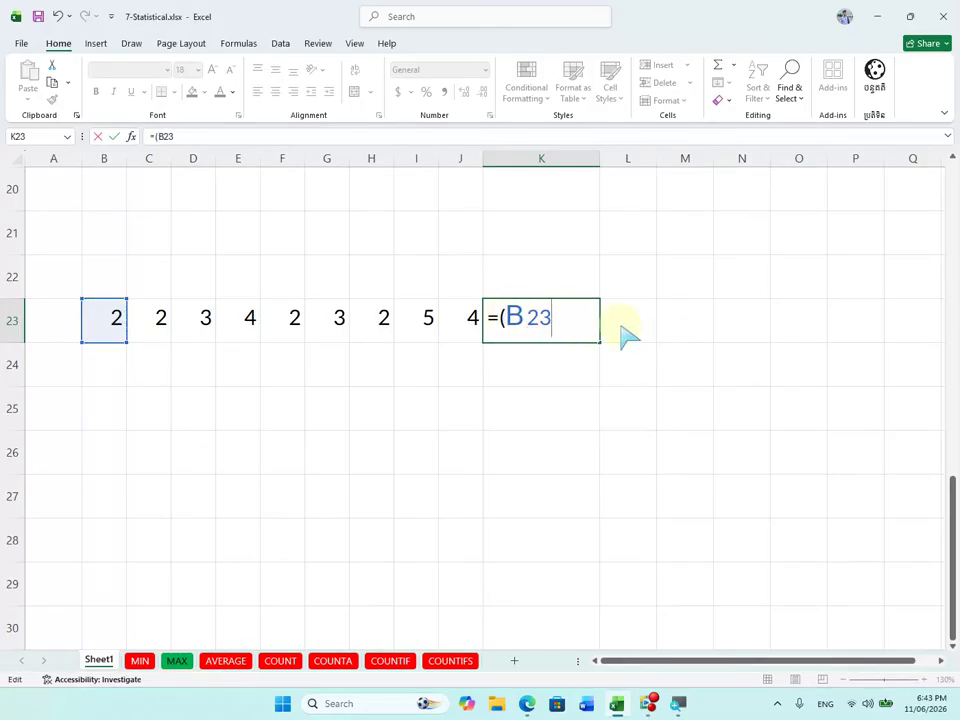
pyautogui.click(145, 321)
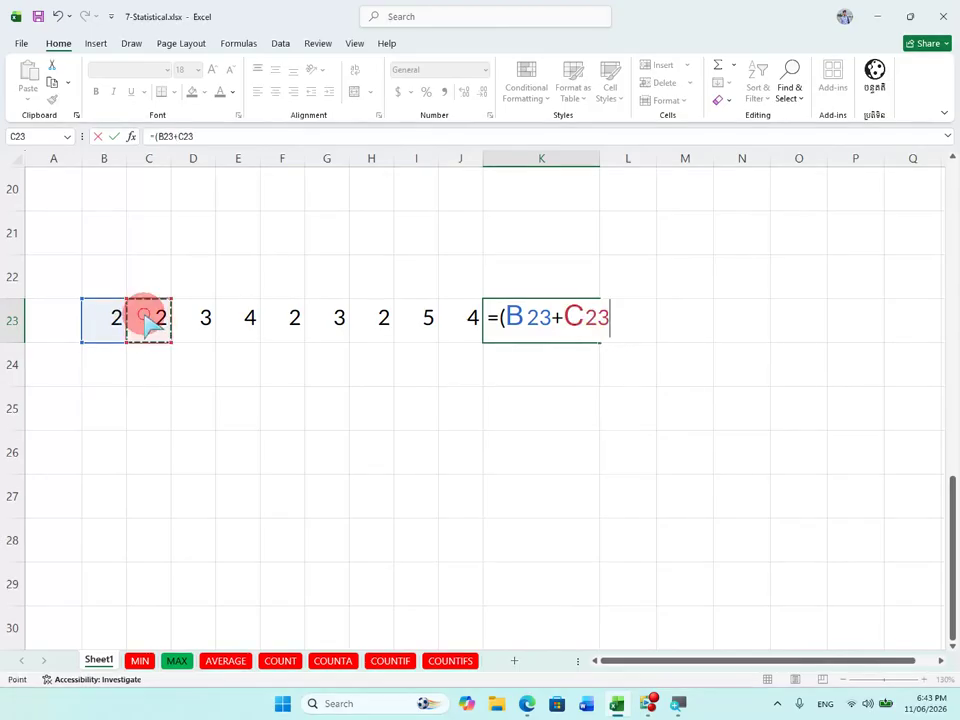
pyautogui.press('Up')
pyautogui.write('=')
pyautogui.click(160, 323)
pyautogui.press('Up')
pyautogui.press('BackSpace')
pyautogui.press('BackSpace')
pyautogui.press('BackSpace')
pyautogui.press('BackSpace')
pyautogui.press('BackSpace')
pyautogui.press('BackSpace')
pyautogui.press('BackSpace')
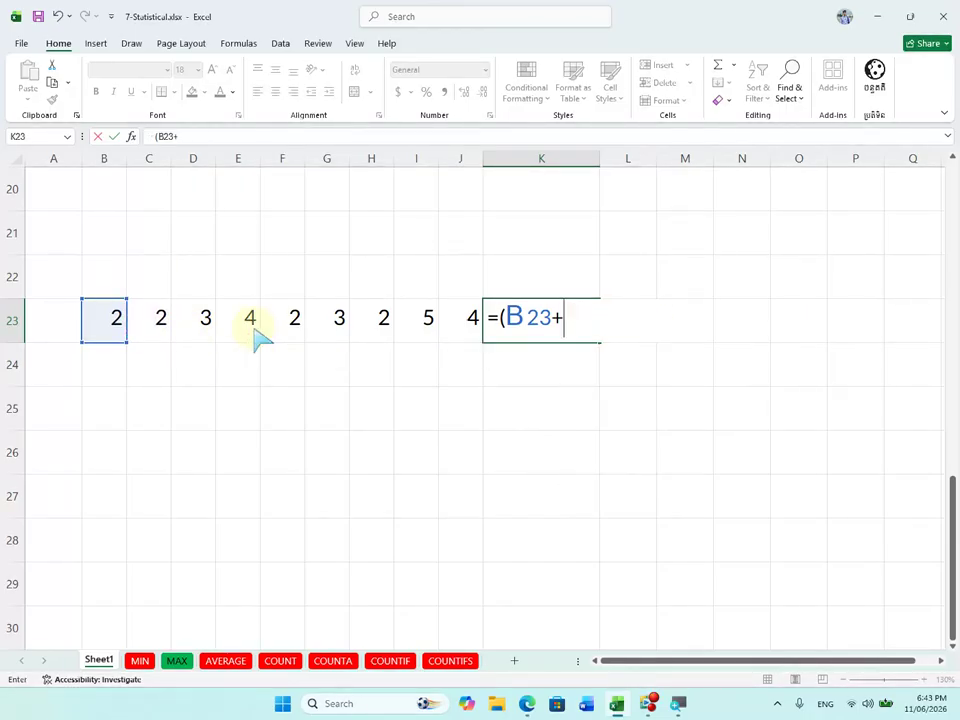
pyautogui.click(165, 330)
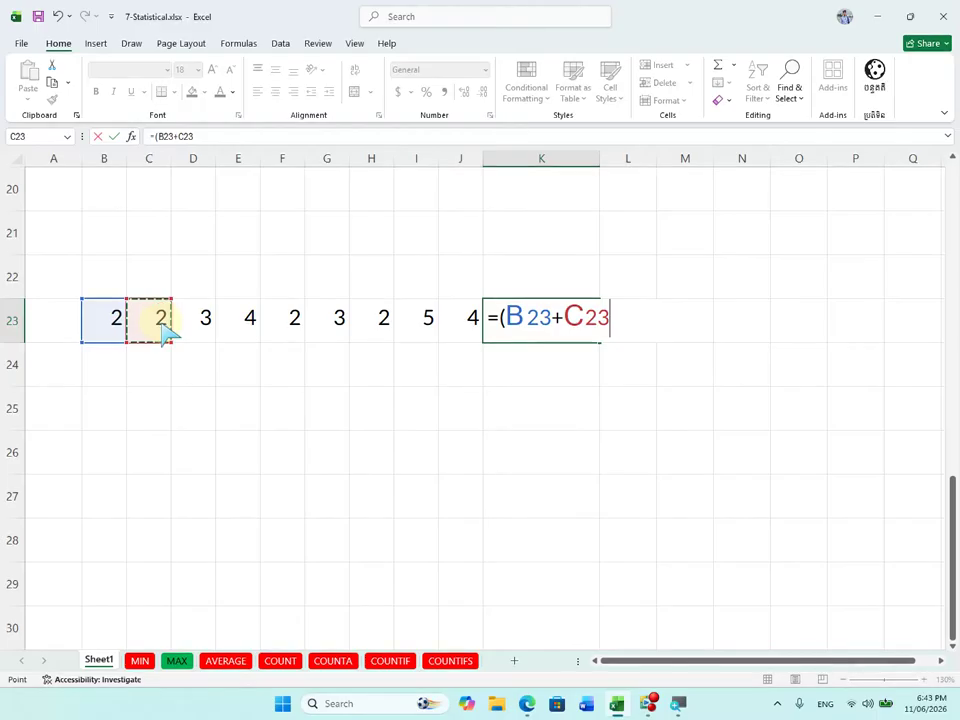
pyautogui.write('+')
pyautogui.click(220, 326)
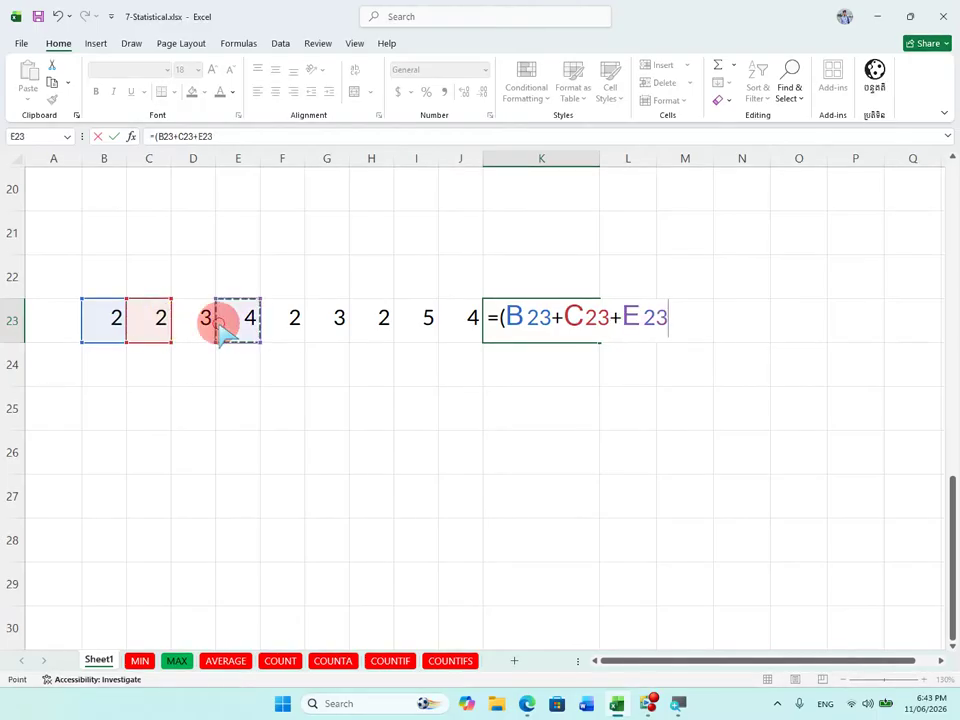
pyautogui.click(205, 328)
pyautogui.write('+')
pyautogui.click(247, 328)
pyautogui.write('+')
pyautogui.click(294, 328)
pyautogui.write('+')
pyautogui.click(333, 330)
pyautogui.write('+')
pyautogui.click(383, 335)
pyautogui.write('+')
pyautogui.click(426, 336)
pyautogui.write('+++++')
pyautogui.click(466, 323)
pyautogui.write('+')
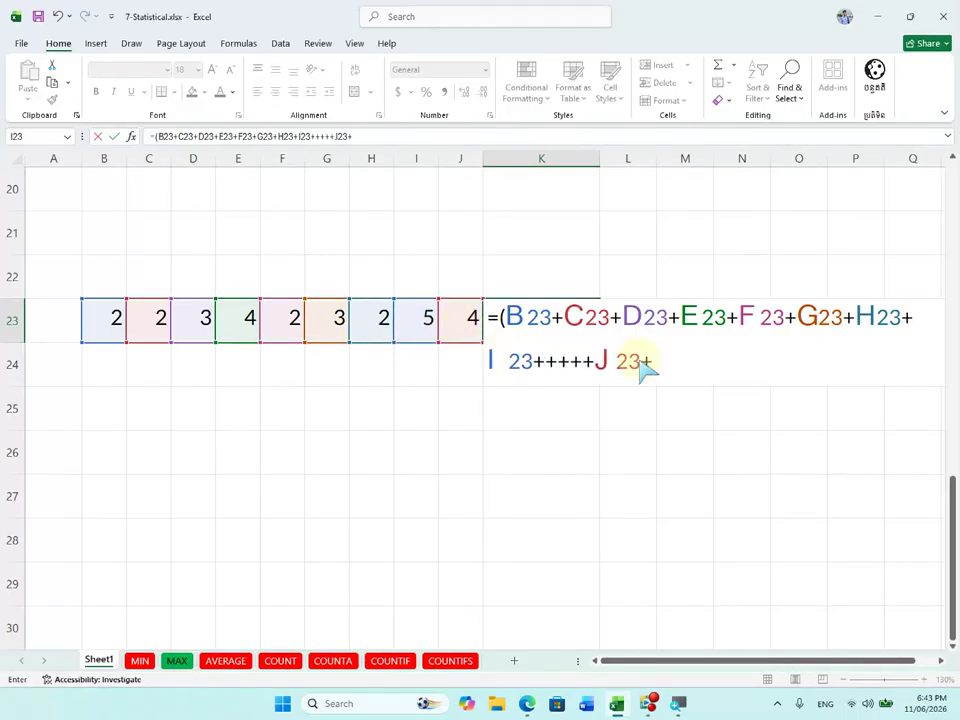
pyautogui.press('BackSpace')
pyautogui.press('BackSpace')
pyautogui.press('BackSpace')
pyautogui.press('BackSpace')
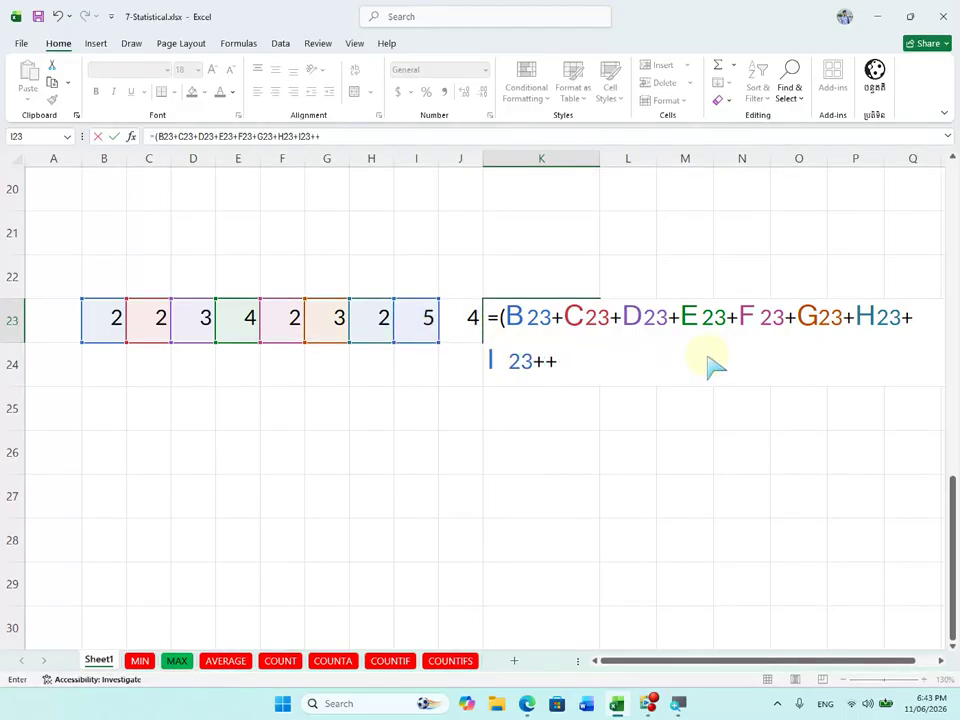
pyautogui.press('BackSpace')
pyautogui.press('BackSpace')
pyautogui.press('BackSpace')
pyautogui.press('BackSpace')
pyautogui.press('BackSpace')
pyautogui.press('BackSpace')
pyautogui.press('BackSpace')
pyautogui.press('BackSpace')
pyautogui.press('BackSpace')
pyautogui.press('BackSpace')
pyautogui.press('BackSpace')
pyautogui.press('BackSpace')
pyautogui.press('BackSpace')
pyautogui.press('BackSpace')
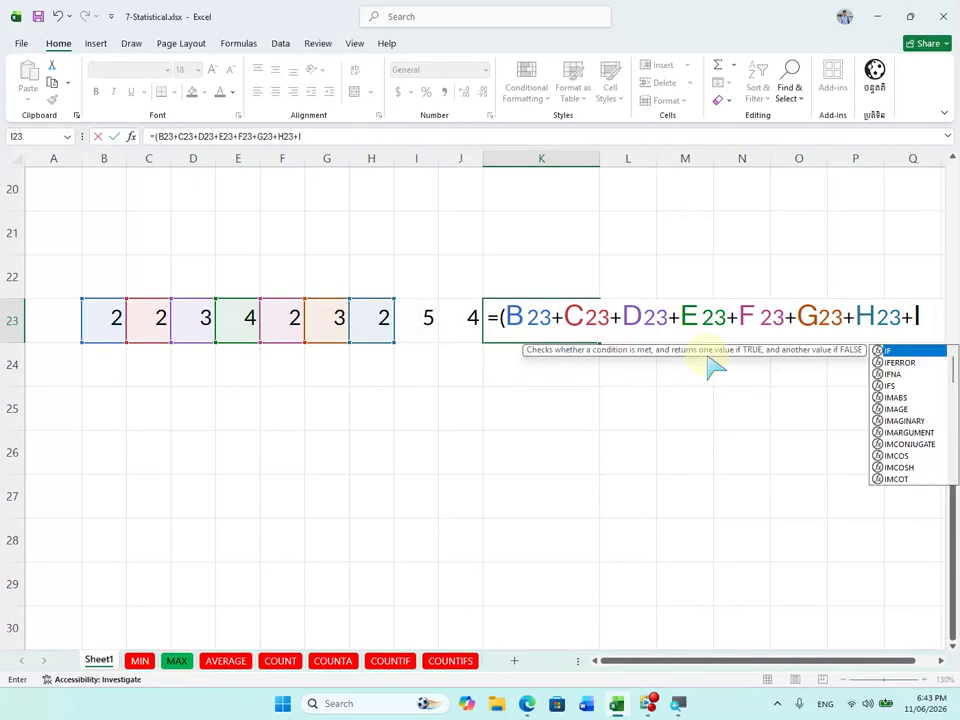
pyautogui.press('BackSpace')
pyautogui.press('BackSpace')
pyautogui.press('BackSpace')
pyautogui.press('BackSpace')
pyautogui.press('BackSpace')
pyautogui.press('BackSpace')
pyautogui.press('BackSpace')
pyautogui.press('BackSpace')
pyautogui.press('BackSpace')
pyautogui.press('BackSpace')
pyautogui.press('BackSpace')
pyautogui.press('BackSpace')
pyautogui.press('BackSpace')
pyautogui.press('BackSpace')
pyautogui.press('BackSpace')
pyautogui.press('BackSpace')
pyautogui.press('BackSpace')
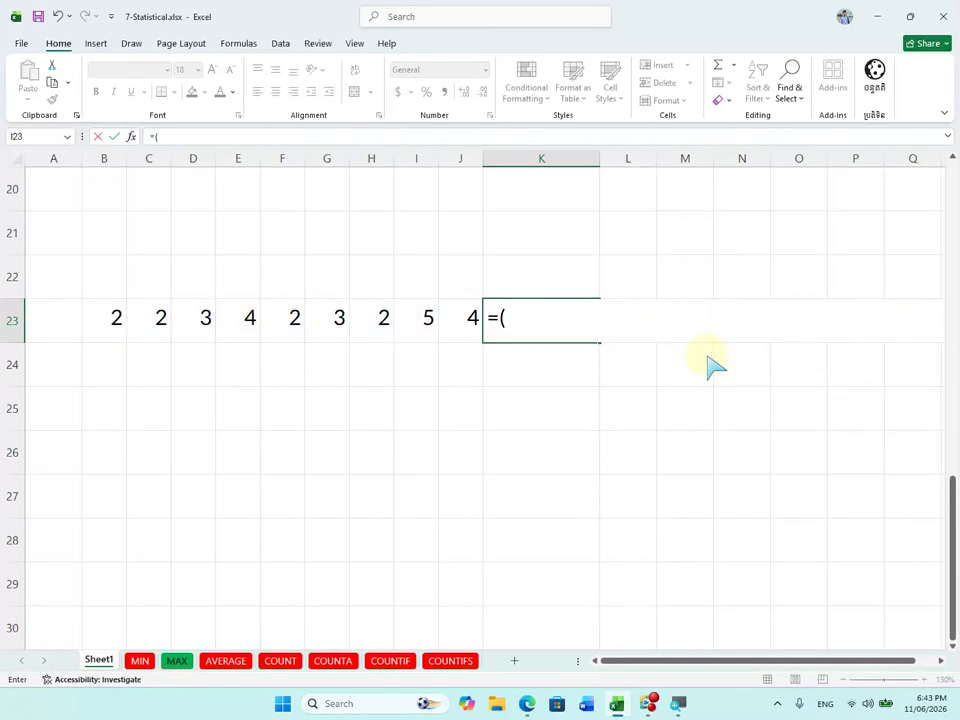
# Complete the K23 formula as =(B23+C23+D23+E23+F23+G23+H23+I23+J23)/9
pyautogui.click(114, 326)
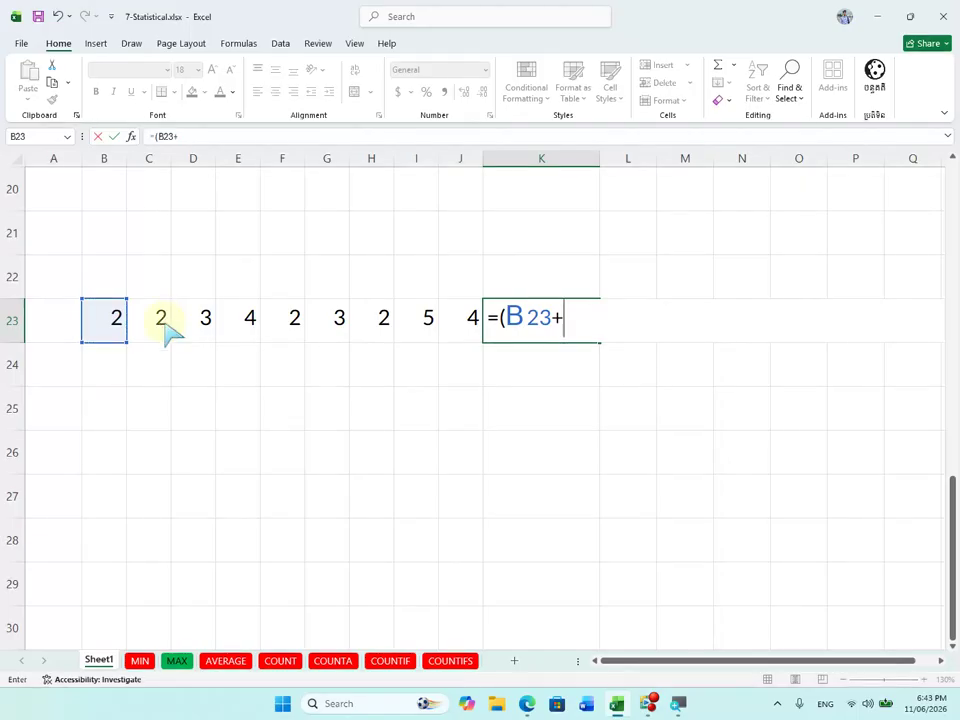
pyautogui.click(164, 326)
pyautogui.write('+')
pyautogui.click(205, 321)
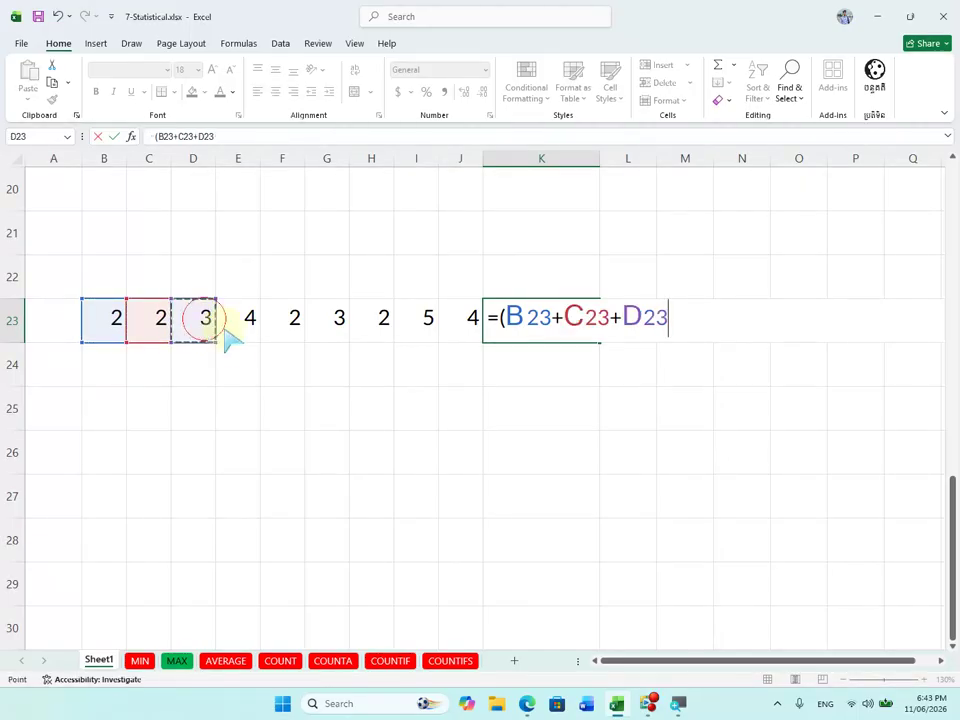
pyautogui.write('+')
pyautogui.click(252, 330)
pyautogui.write('+')
pyautogui.click(292, 332)
pyautogui.write('+')
pyautogui.click(338, 327)
pyautogui.write('+')
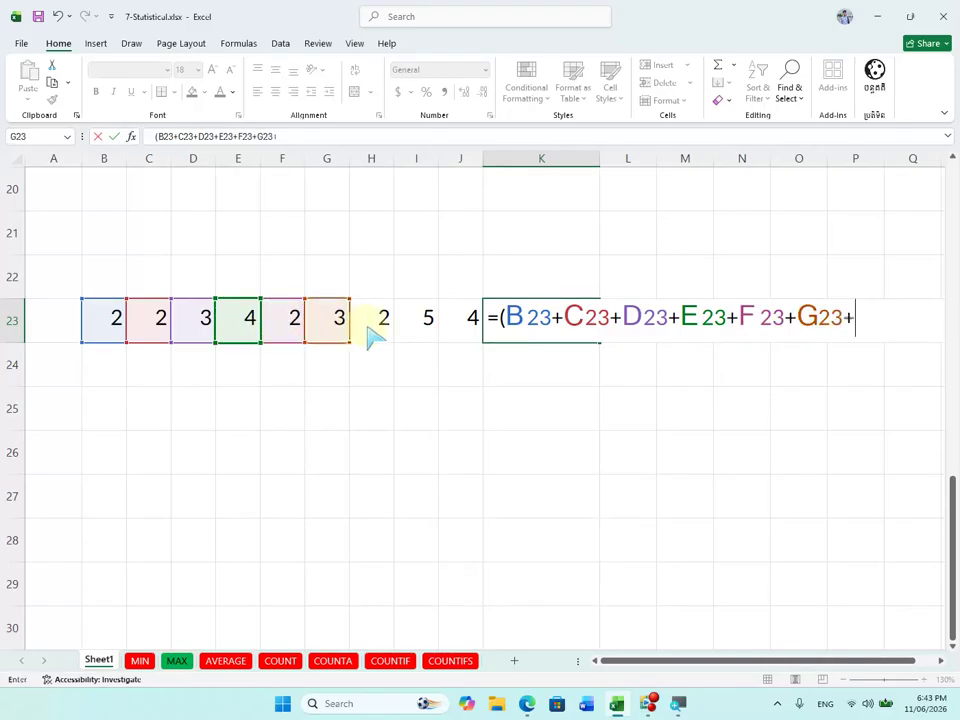
pyautogui.click(373, 333)
pyautogui.write('+')
pyautogui.click(426, 336)
pyautogui.write('+')
pyautogui.click(468, 337)
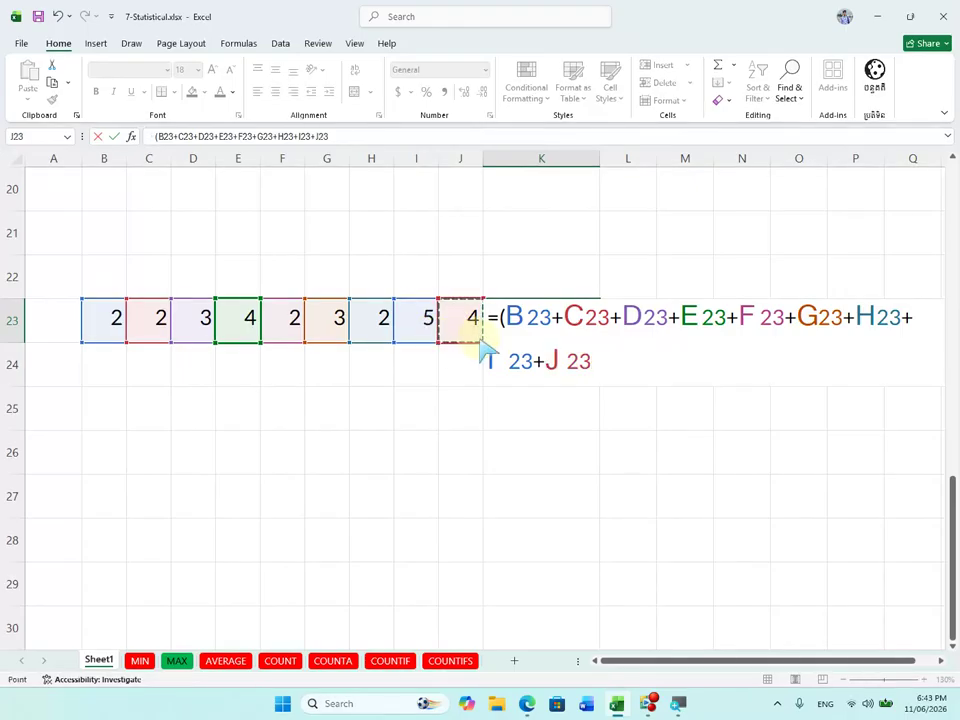
pyautogui.write(')/9')
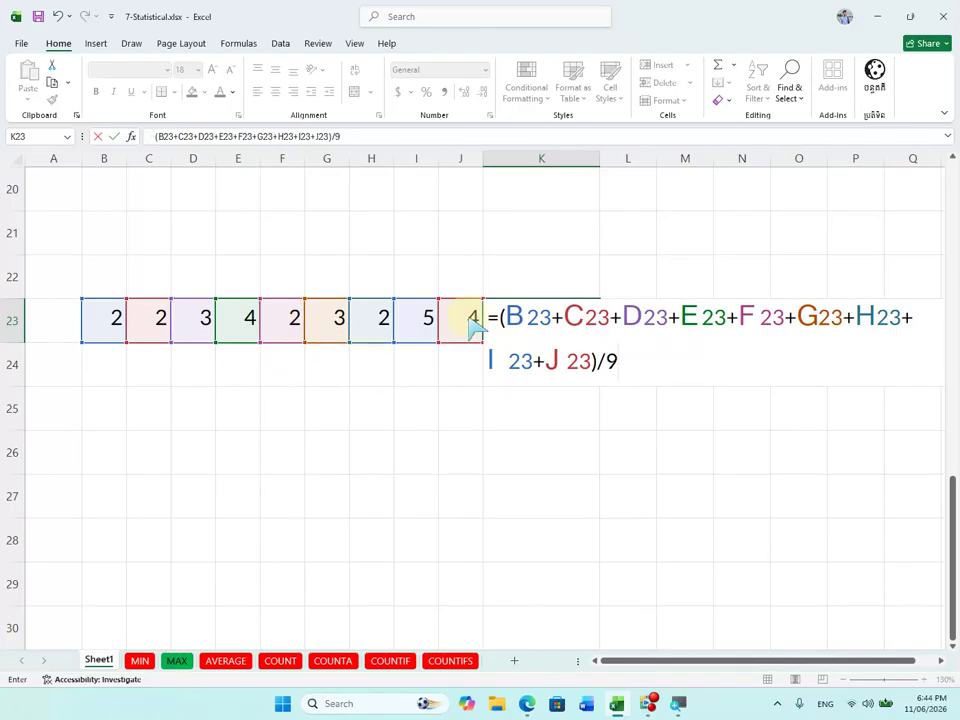
pyautogui.press('Return')
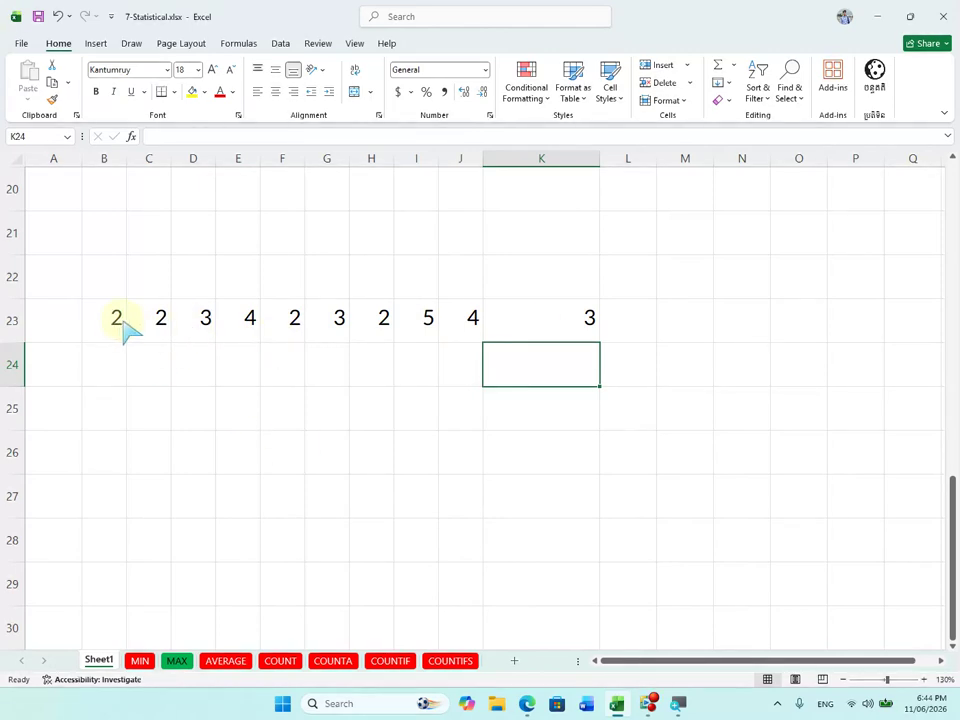
# Format the average in K23 with two decimal places
pyautogui.click(548, 335)
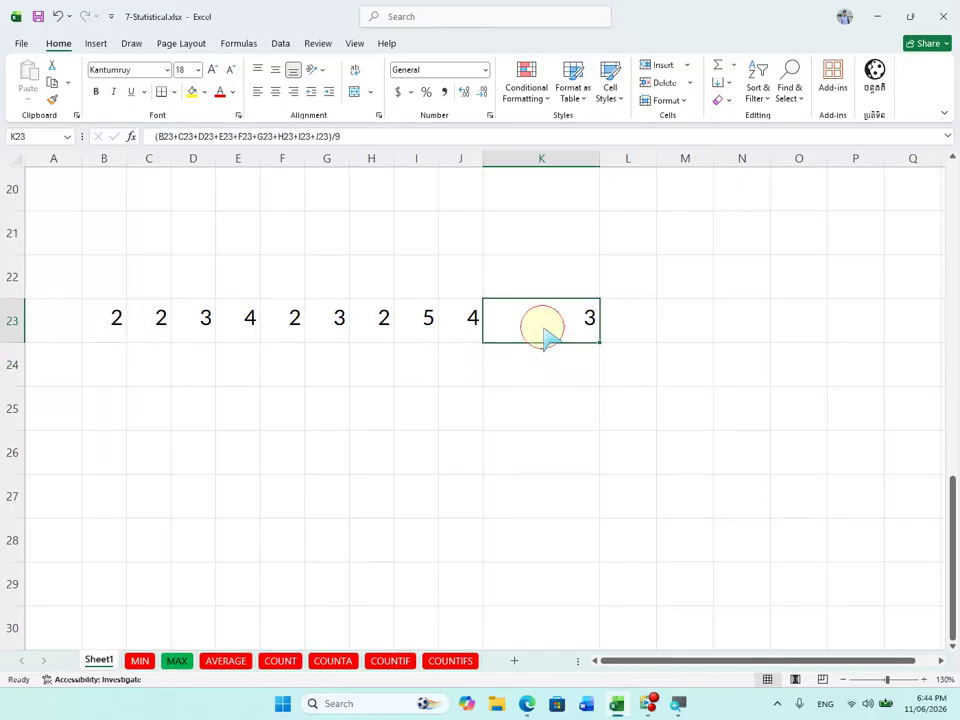
pyautogui.click(464, 91)
pyautogui.click(465, 91)
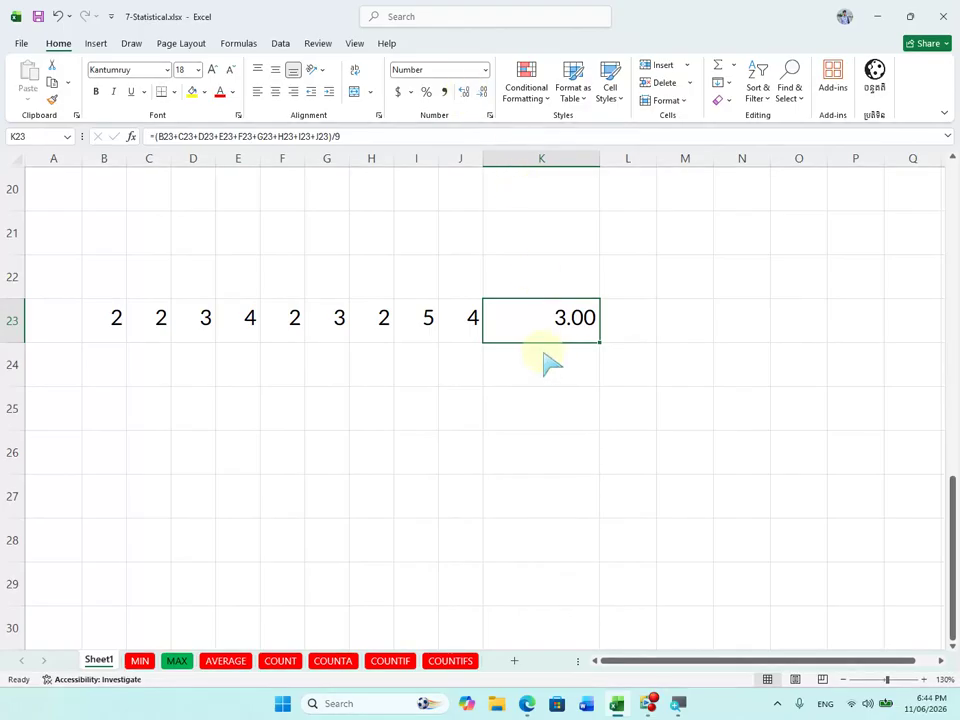
# Widen column L and enter =AVERAGE(B23:J23) in L23
pyautogui.click(638, 324)
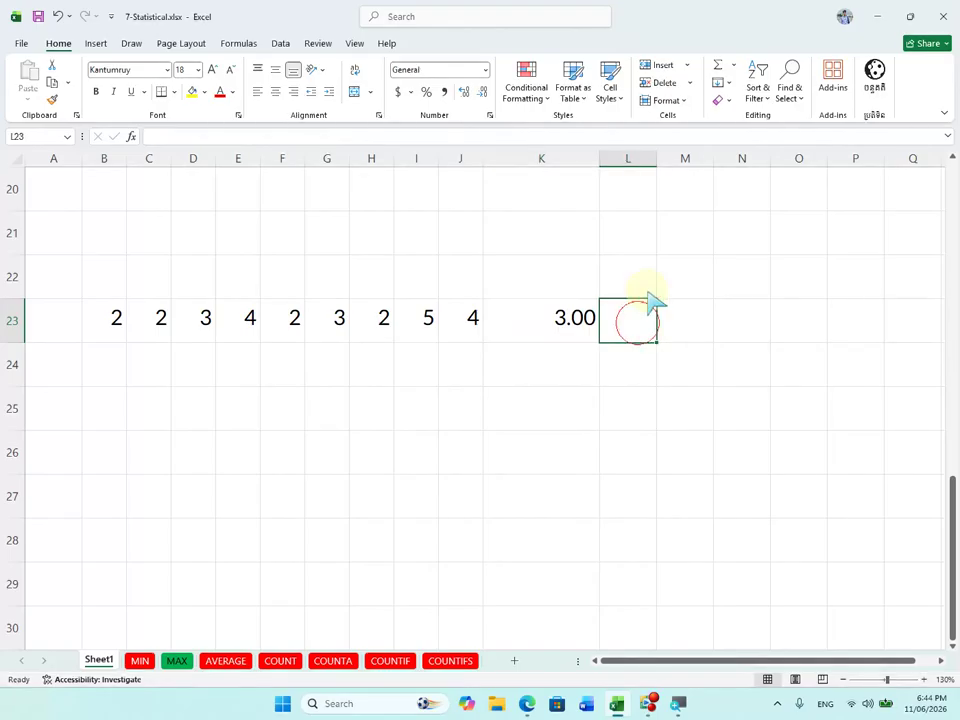
pyautogui.moveTo(656, 158); pyautogui.dragTo(740, 162)
pyautogui.write('=abver')
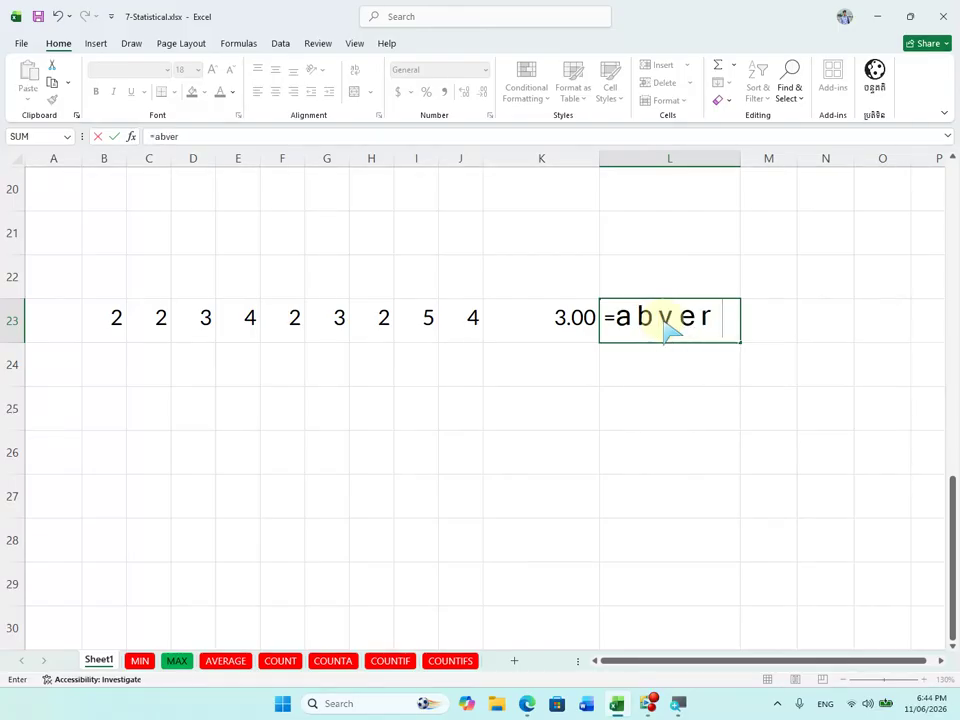
pyautogui.press('BackSpace')
pyautogui.press('BackSpace')
pyautogui.press('BackSpace')
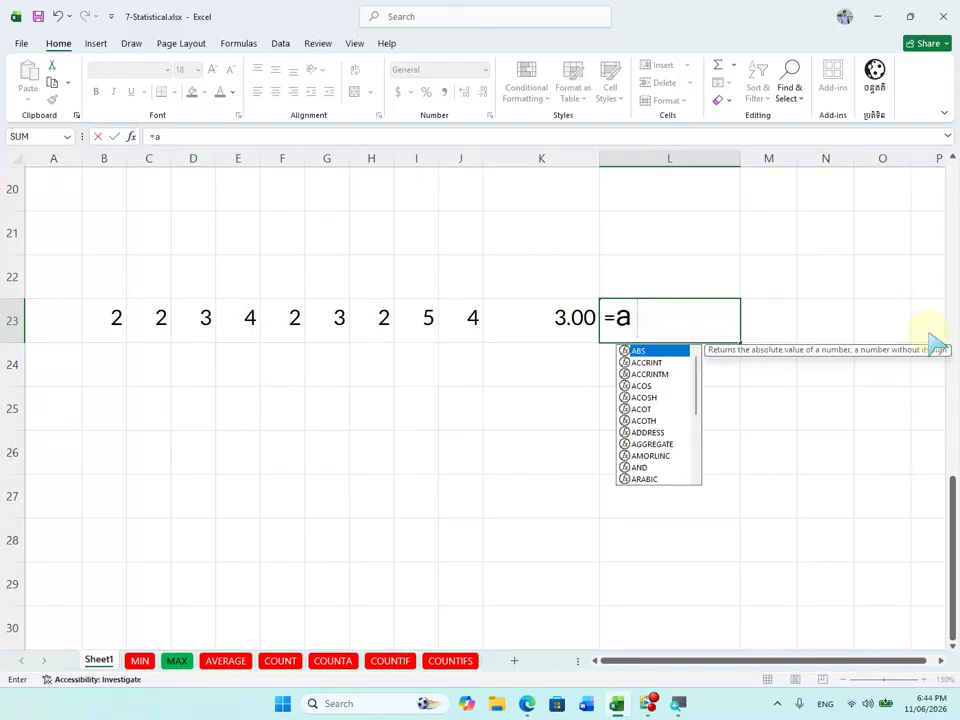
pyautogui.press('BackSpace')
pyautogui.write('aver')
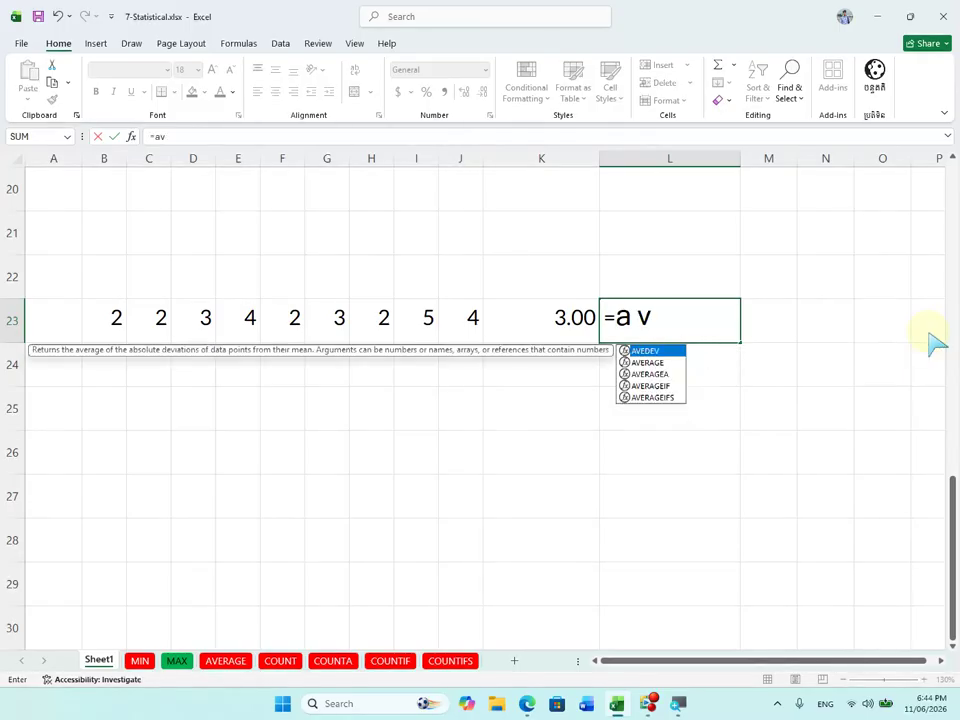
pyautogui.press('Tab')
pyautogui.moveTo(100, 318); pyautogui.dragTo(452, 317)
pyautogui.write(')')
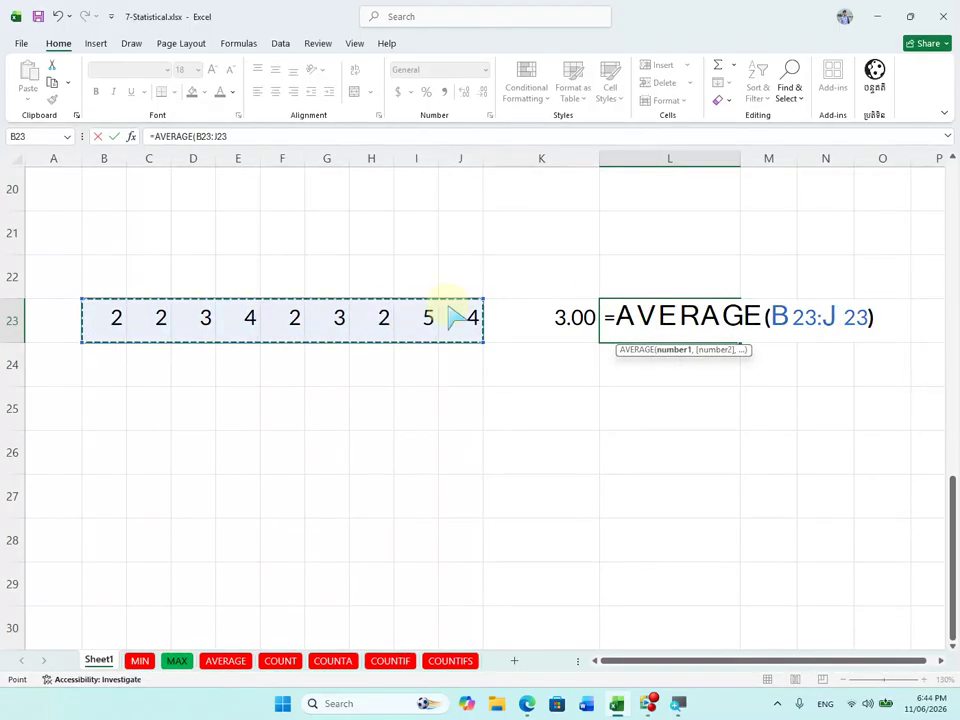
pyautogui.press('Return')
# Format the average in L23 with two decimal places
pyautogui.click(676, 318)
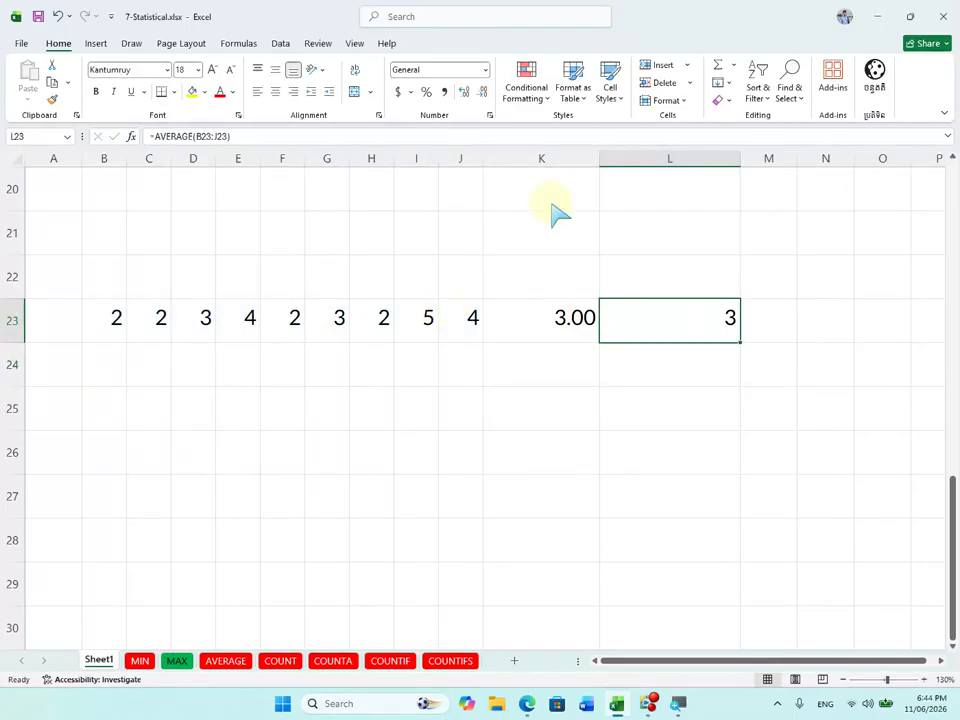
pyautogui.click(464, 92)
pyautogui.click(464, 92)
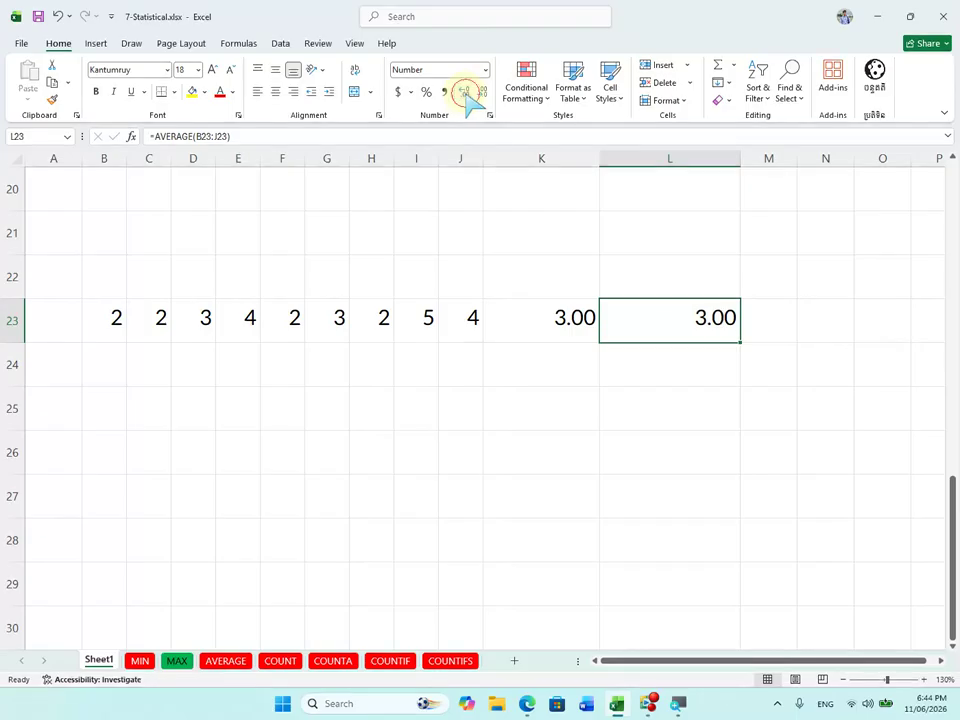
pyautogui.moveTo(116, 317); pyautogui.dragTo(470, 318)
pyautogui.moveTo(568, 322); pyautogui.dragTo(664, 326)
pyautogui.moveTo(120, 320); pyautogui.dragTo(458, 321)
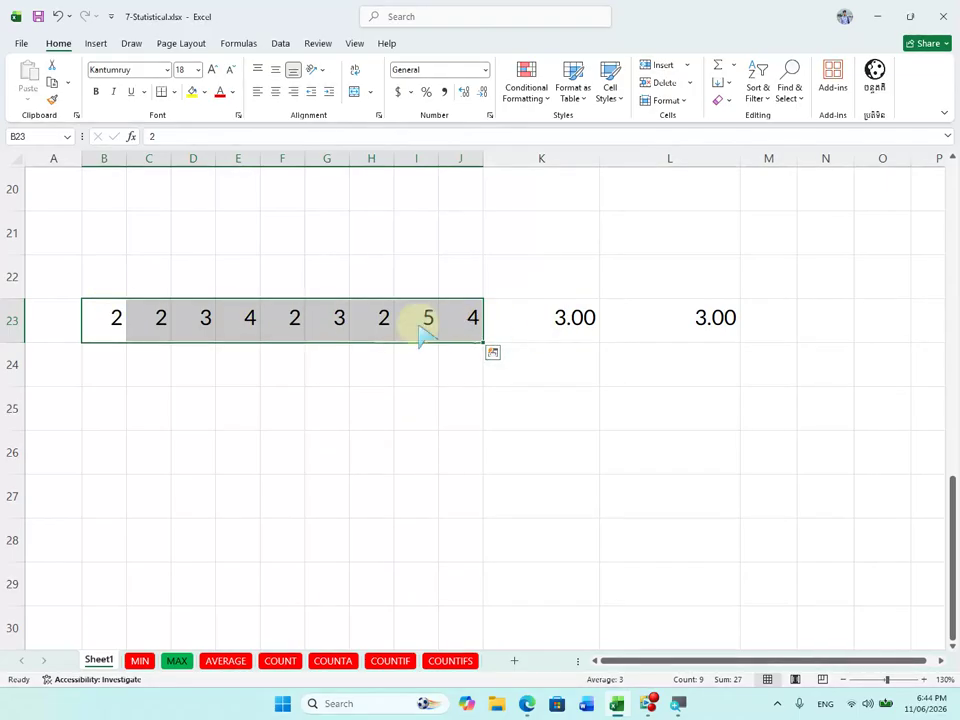
pyautogui.moveTo(549, 336); pyautogui.dragTo(697, 338)
pyautogui.moveTo(95, 320); pyautogui.dragTo(648, 348)
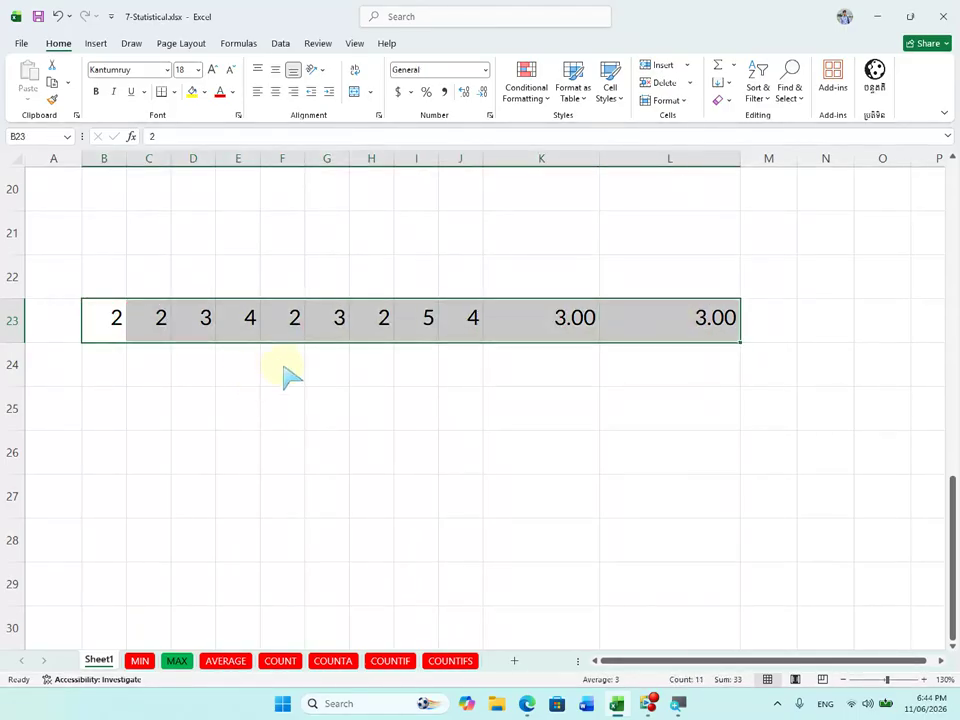
# Widen columns G and H enough to display the values of the subject score table
pyautogui.scroll(4, 293, 493)
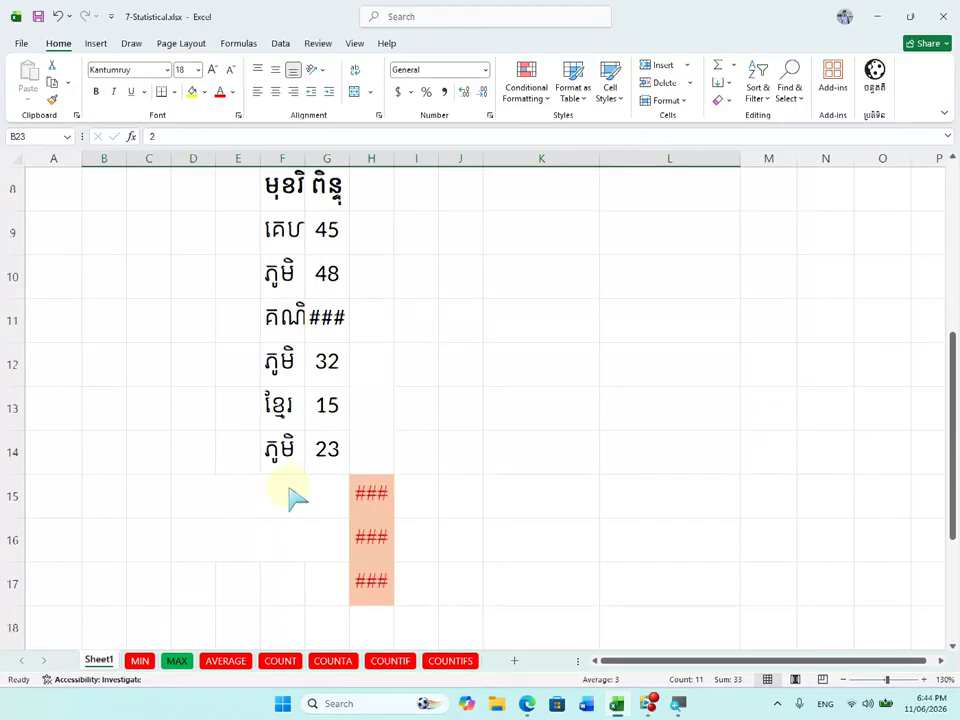
pyautogui.scroll(-1, 300, 499)
pyautogui.moveTo(350, 163); pyautogui.dragTo(563, 163)
pyautogui.scroll(2, 403, 360)
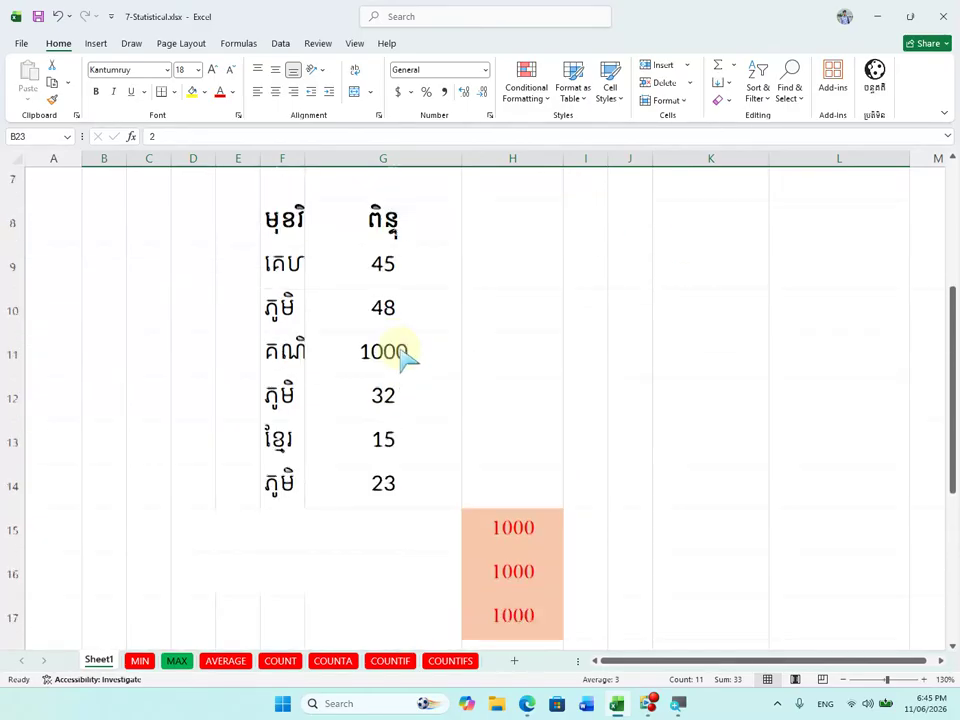
pyautogui.scroll(-1, 414, 386)
# Set the score in G11 to 50 and clear the contents of H15:H17
pyautogui.click(400, 335)
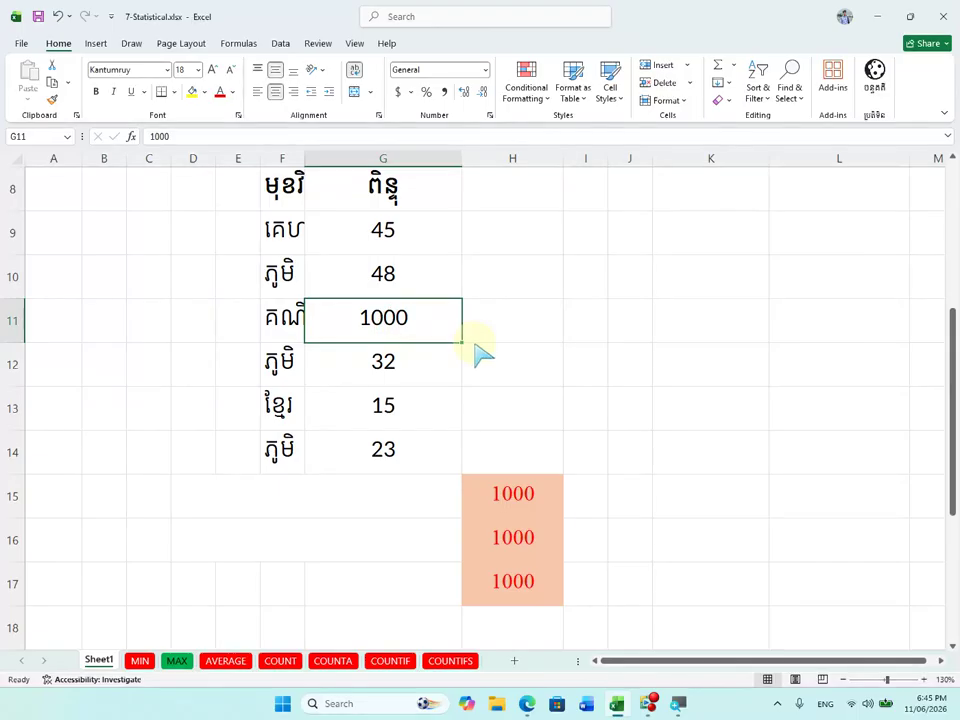
pyautogui.write('5')
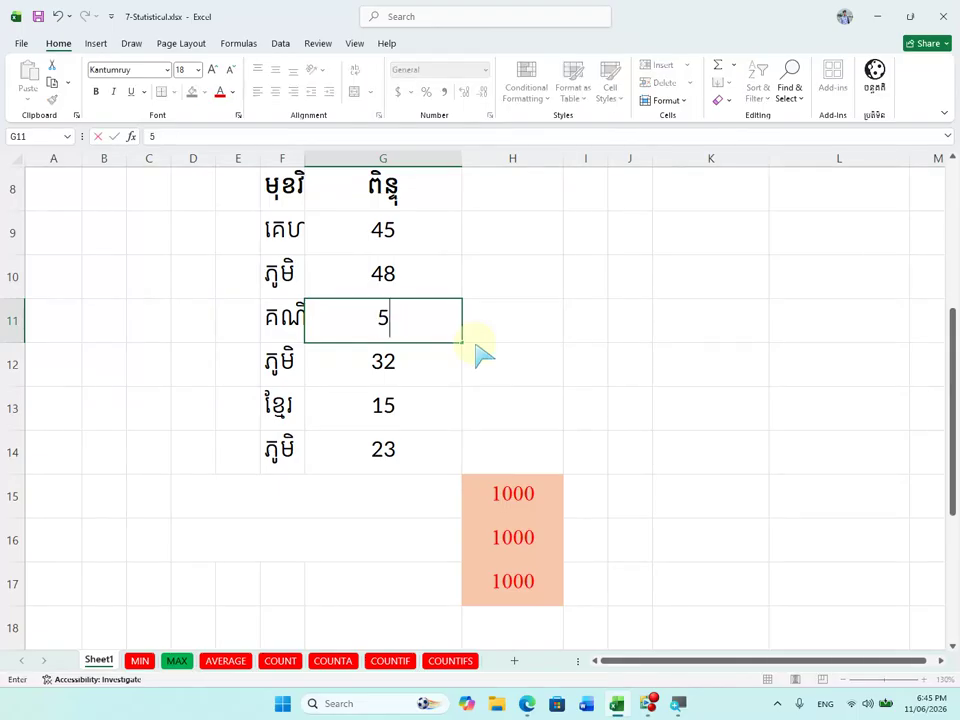
pyautogui.write('0')
pyautogui.press('Return')
pyautogui.moveTo(528, 496); pyautogui.dragTo(533, 586)
pyautogui.press('Delete')
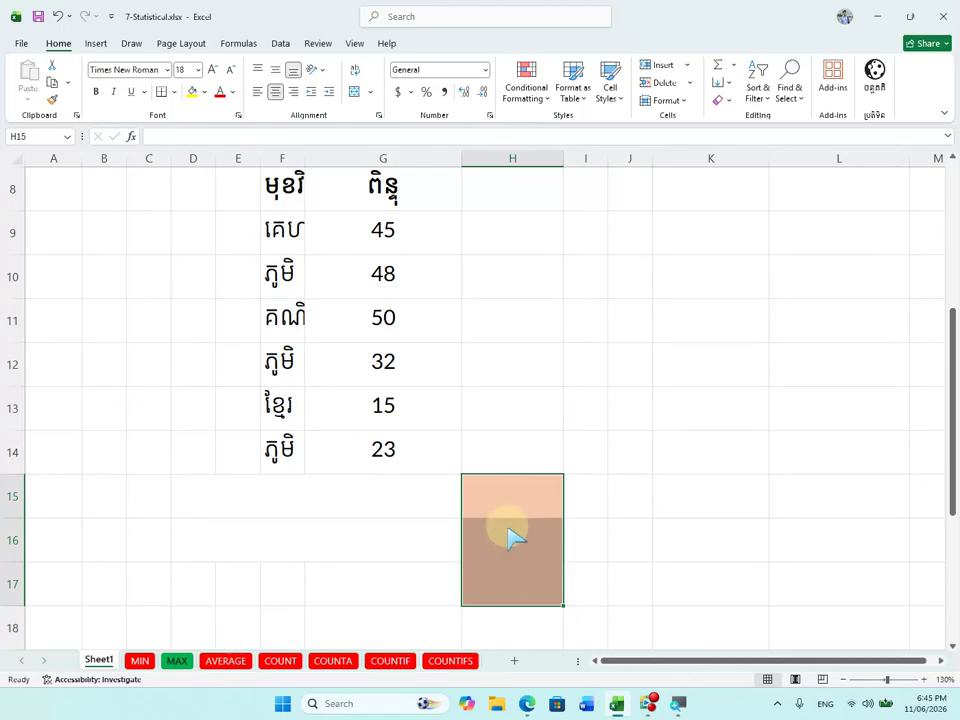
# Check the 7.2-Average page of the PDF lesson in the browser, and return to Excel to widen column H
pyautogui.click(529, 704)
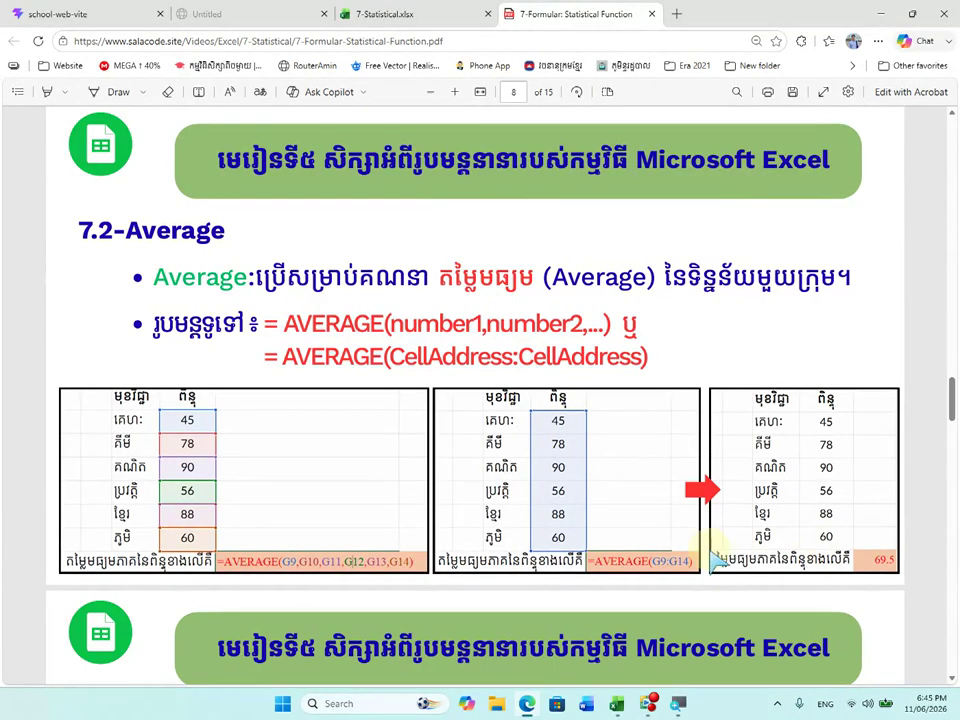
pyautogui.click(616, 703)
pyautogui.click(508, 506)
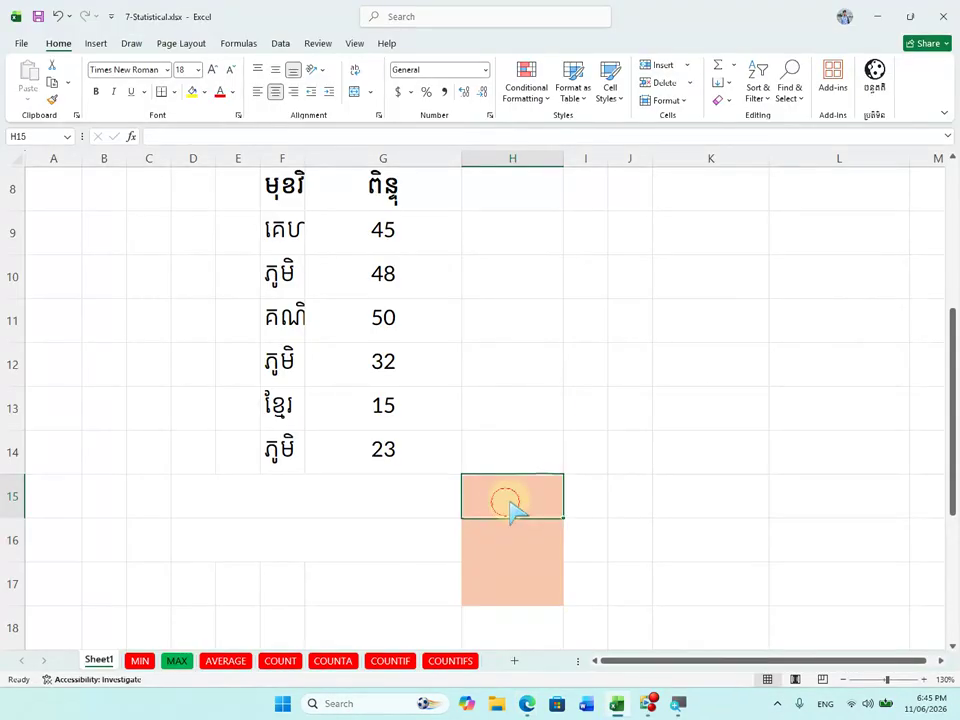
pyautogui.moveTo(563, 158); pyautogui.dragTo(738, 158)
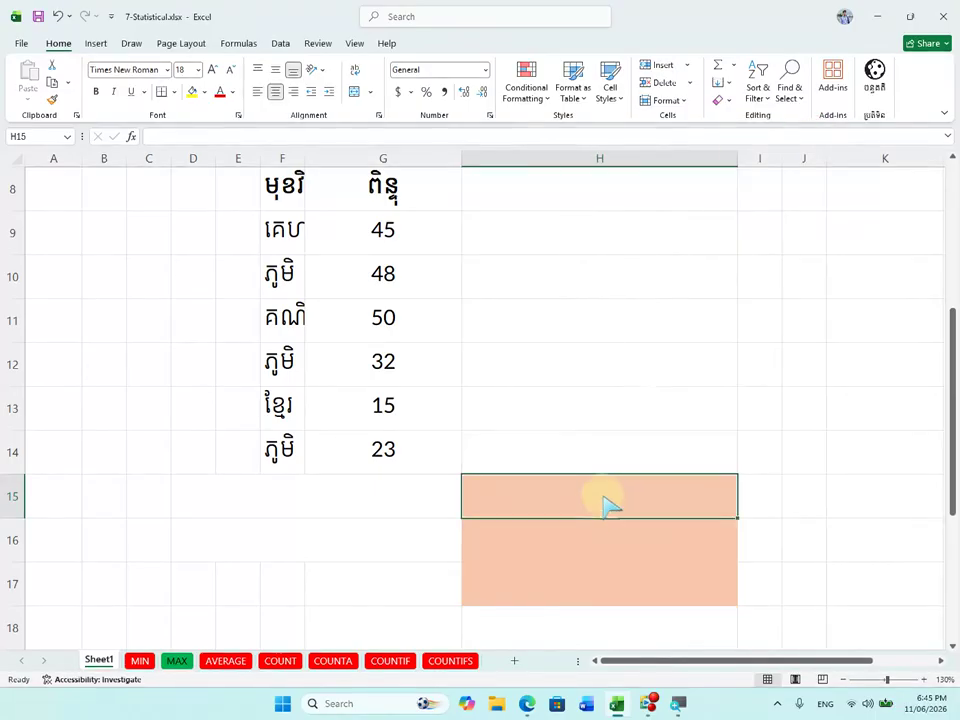
# Start an AVERAGE formula in H15 with the separate references G9, G10 and G11
pyautogui.write('=')
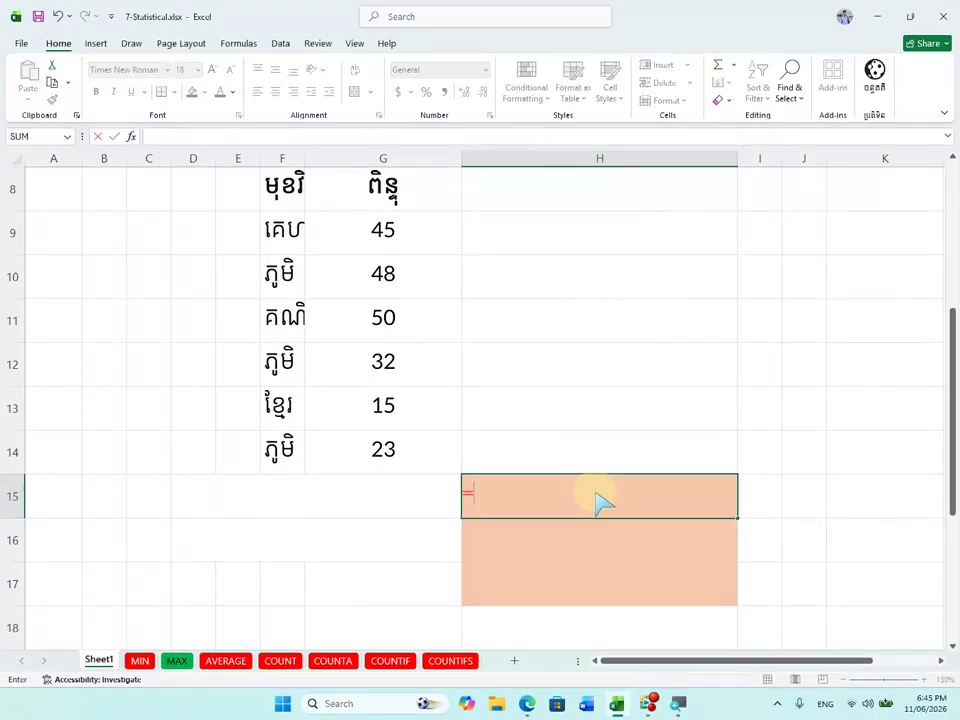
pyautogui.write('aver')
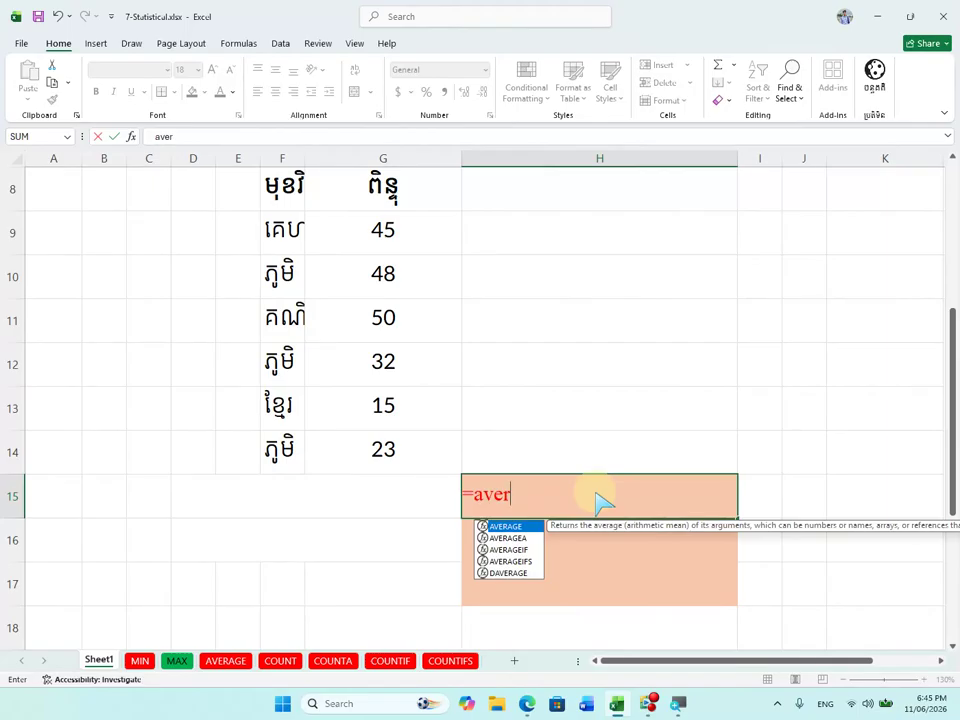
pyautogui.press('Tab')
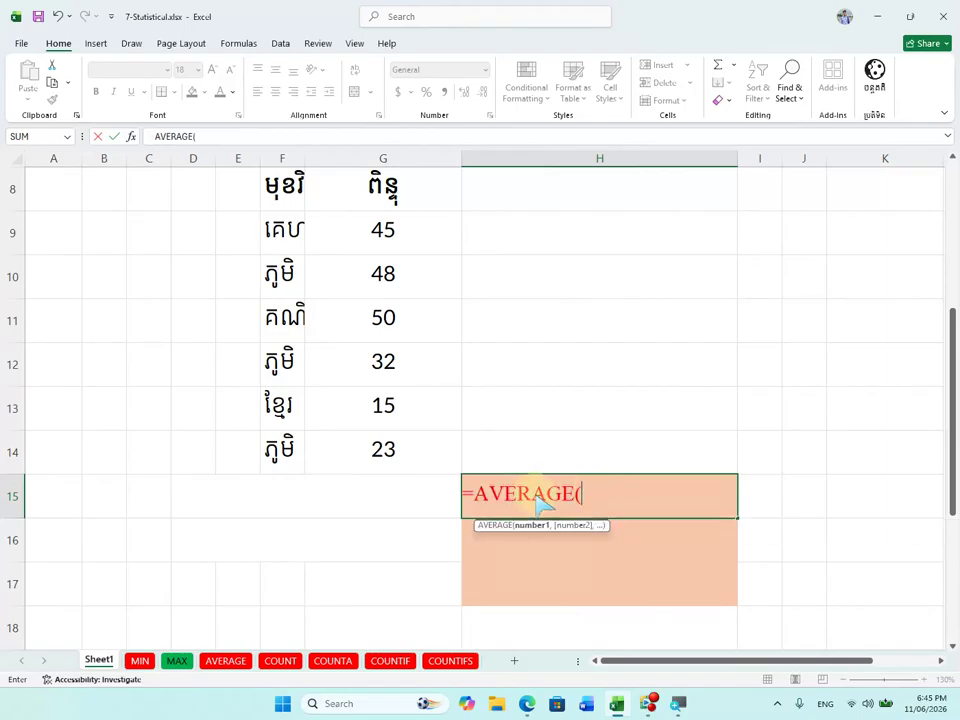
pyautogui.click(400, 235)
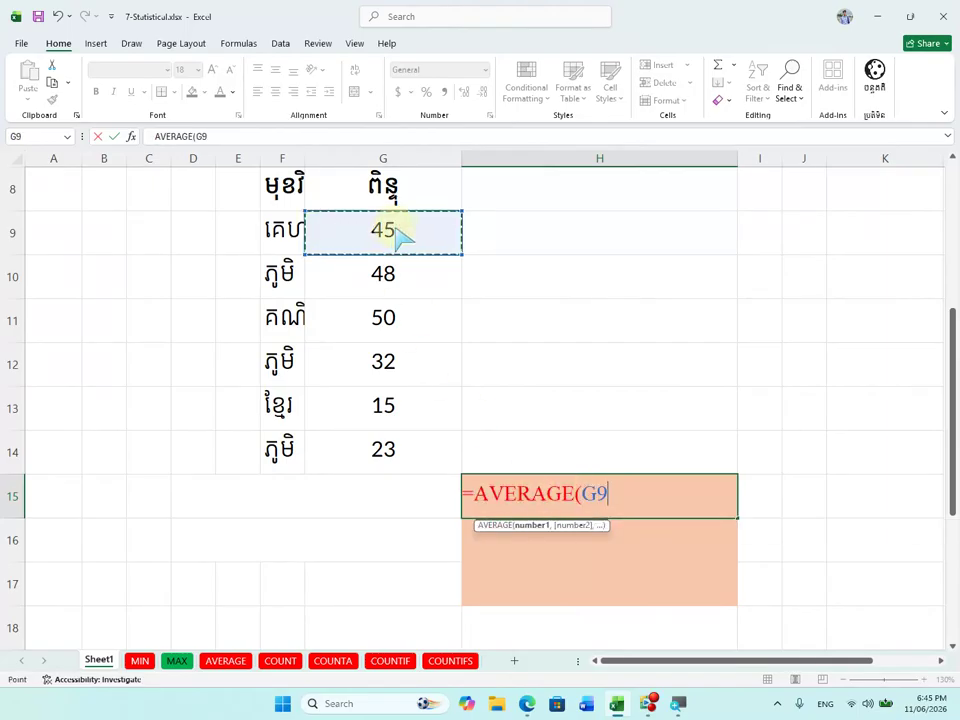
pyautogui.write(',')
pyautogui.click(413, 280)
pyautogui.write(',')
pyautogui.click(424, 325)
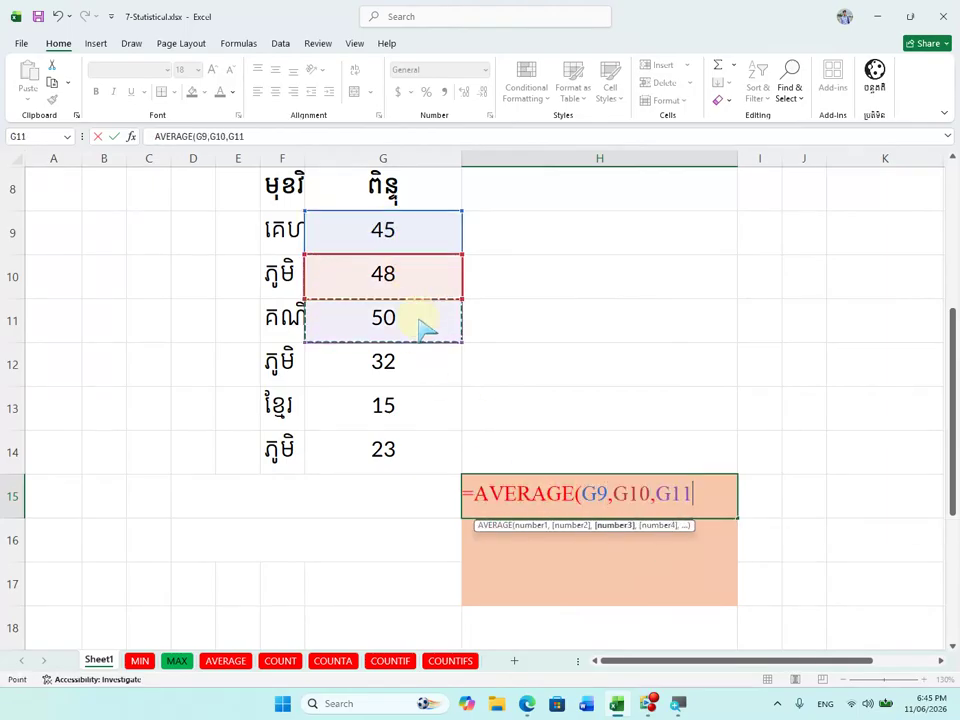
# Add G12, G13 and G14 to complete the H15 formula as =AVERAGE(G9,G10,G11,G12,G13,G14)
pyautogui.write(',')
pyautogui.click(426, 372)
pyautogui.write(',')
pyautogui.click(428, 414)
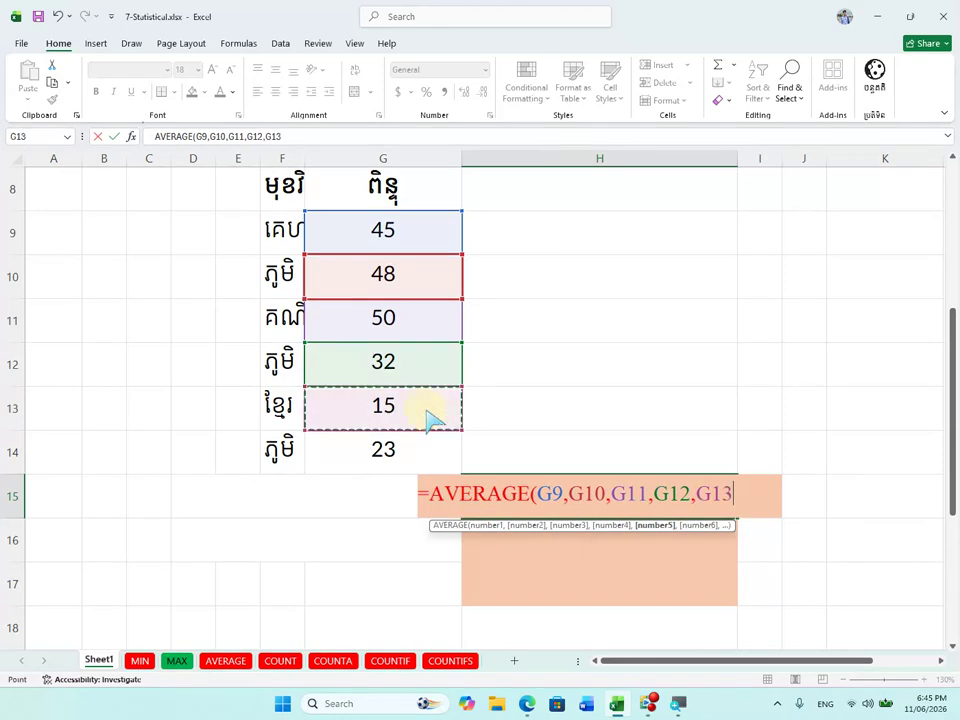
pyautogui.write(',')
pyautogui.click(422, 450)
pyautogui.write(',')
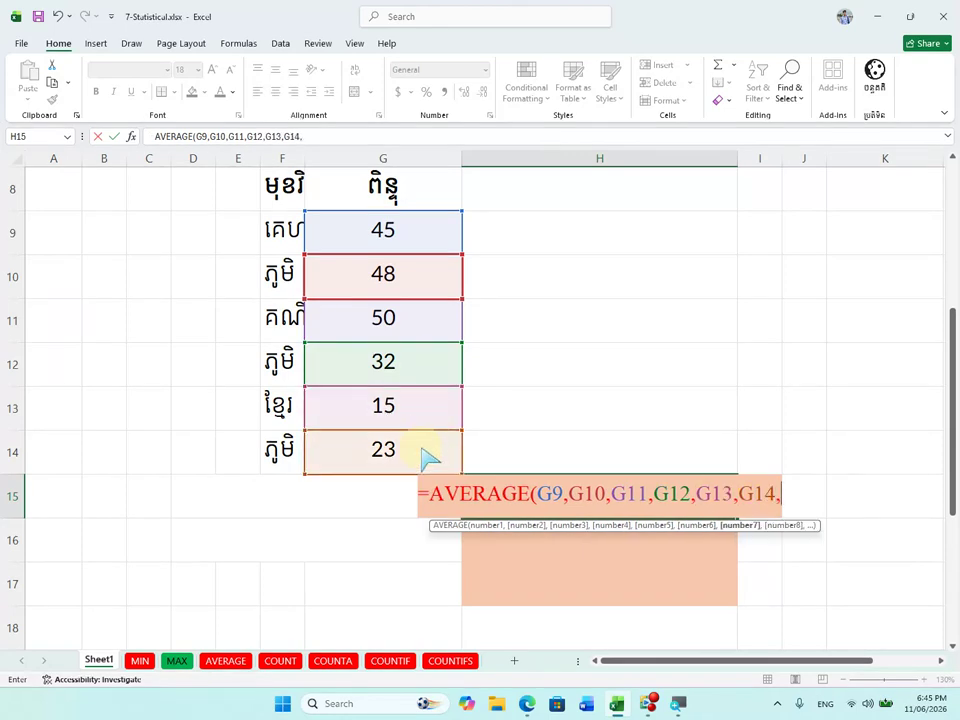
pyautogui.press('BackSpace')
pyautogui.write(')')
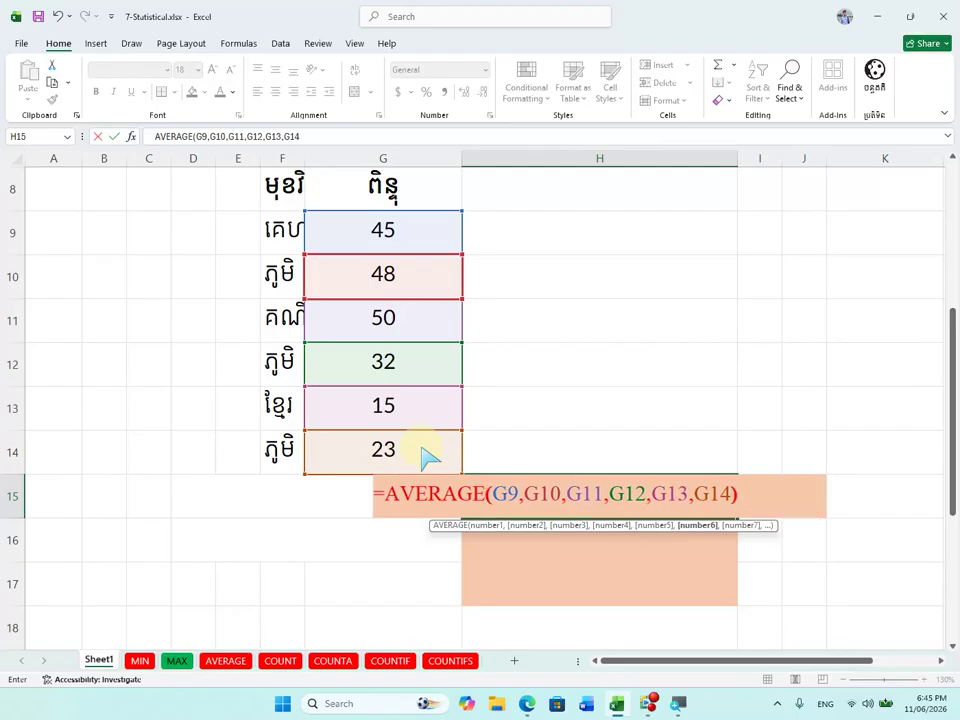
pyautogui.press('Return')
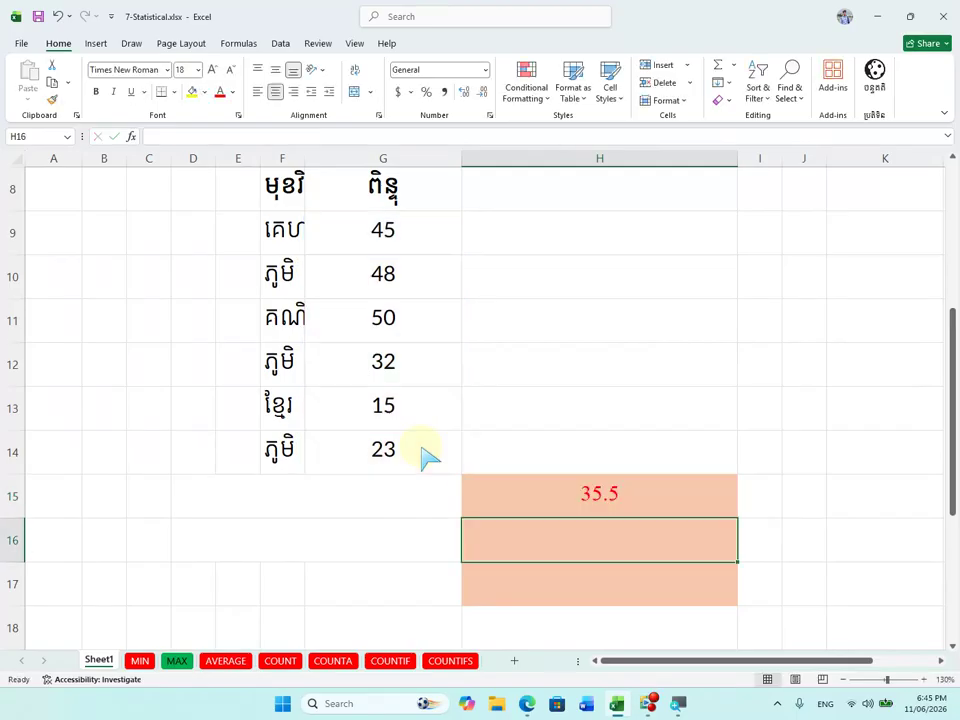
# Format the average in H15 with two decimal places and make column H somewhat narrower
pyautogui.click(672, 508)
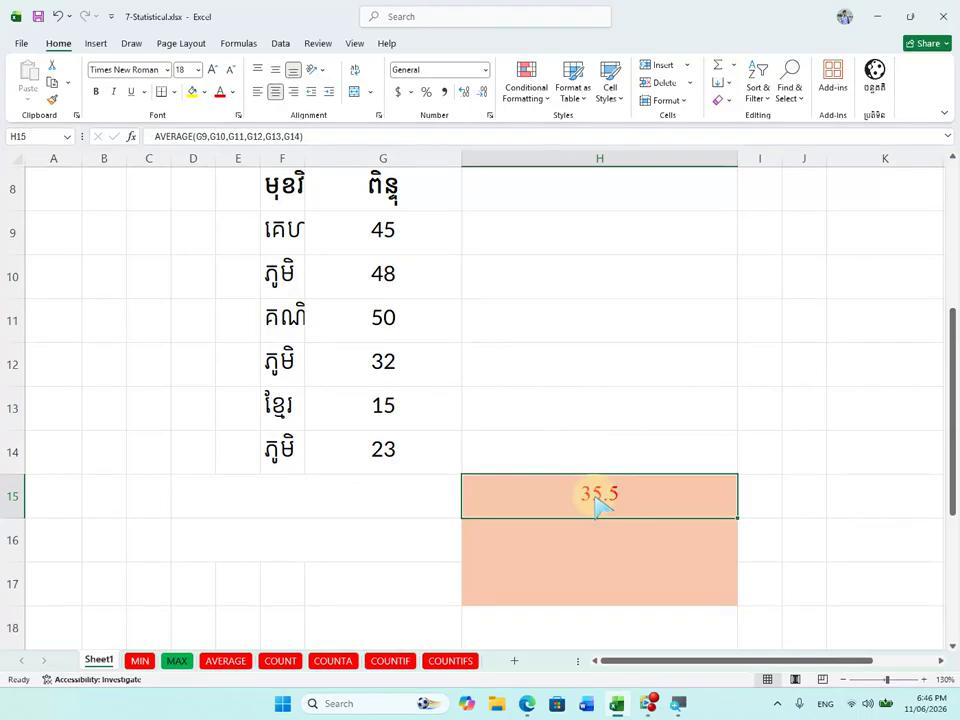
pyautogui.click(490, 100)
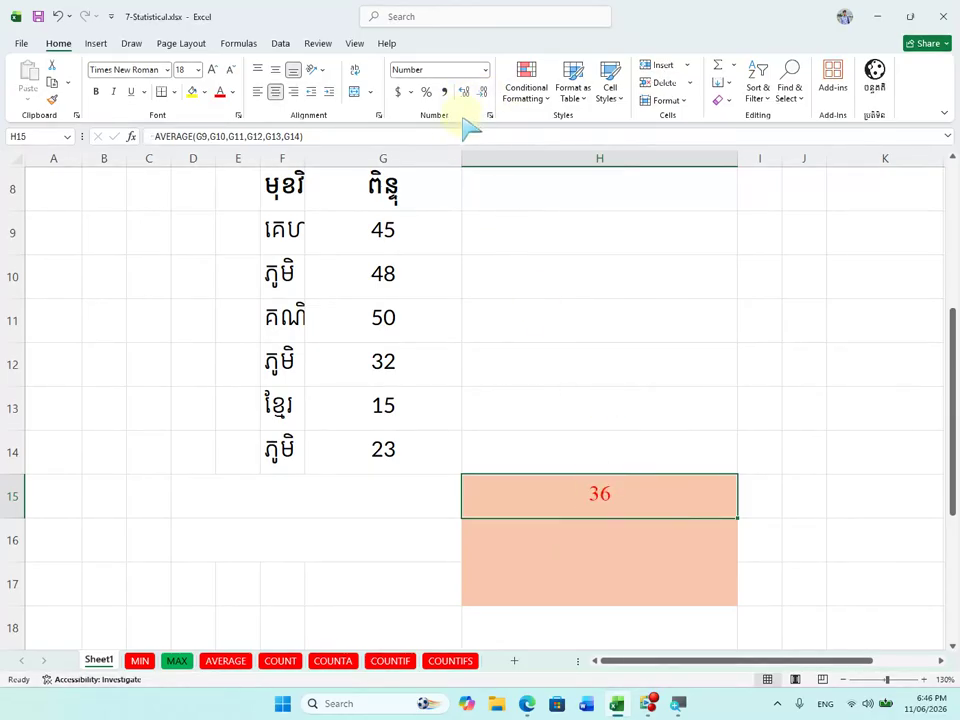
pyautogui.click(464, 91)
pyautogui.click(464, 91)
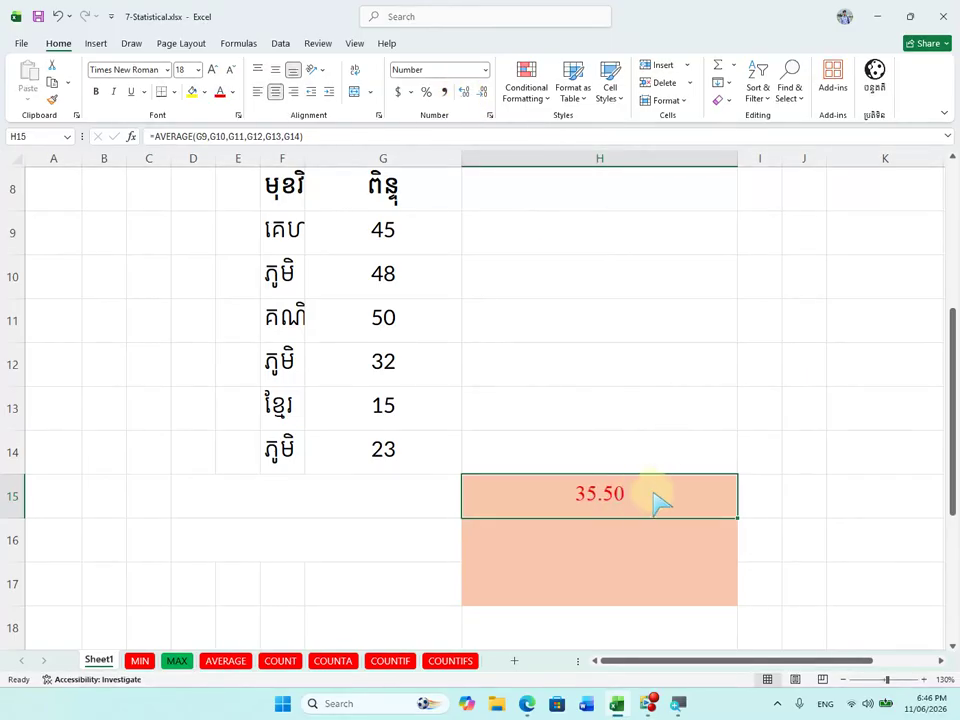
pyautogui.moveTo(737, 158); pyautogui.dragTo(670, 171)
# Enter the range-based formula =AVERAGE(G9:G14) in H16
pyautogui.click(577, 542)
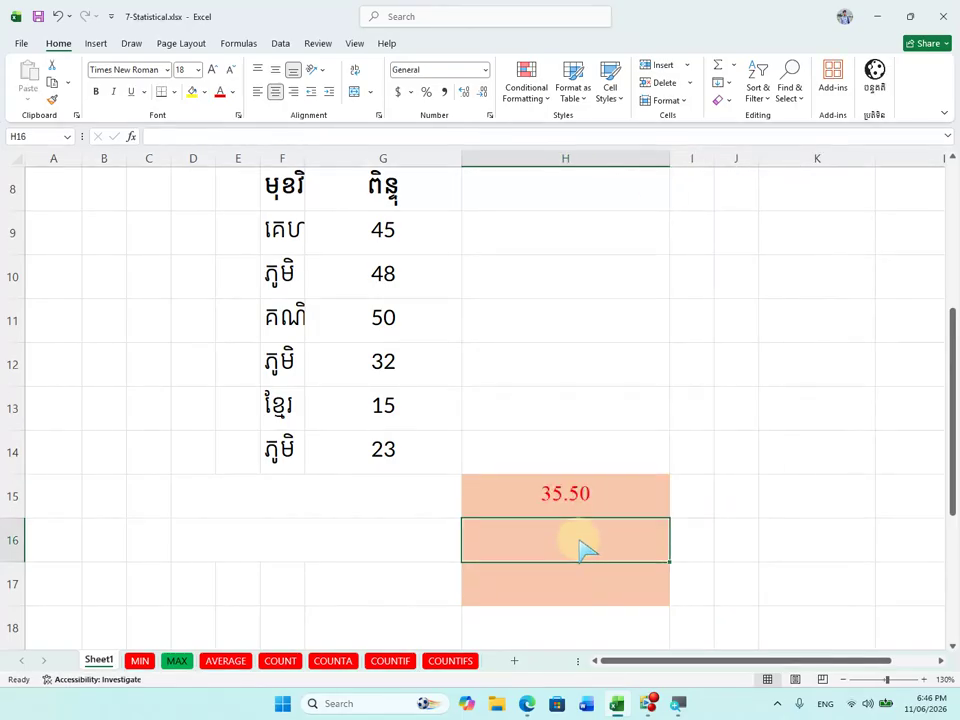
pyautogui.write('=avera')
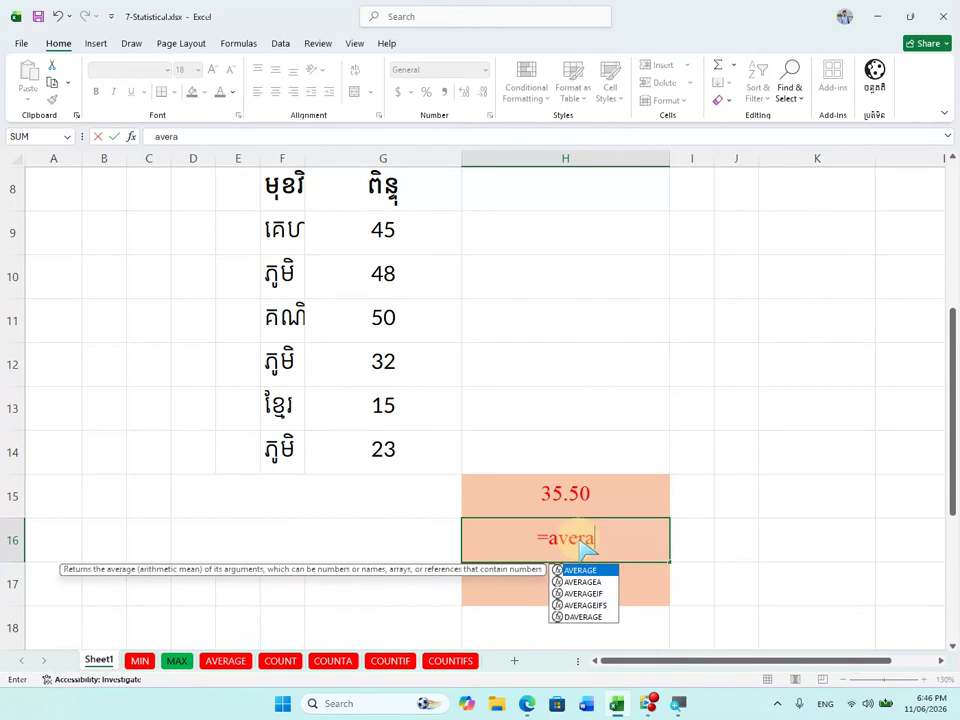
pyautogui.press('Tab')
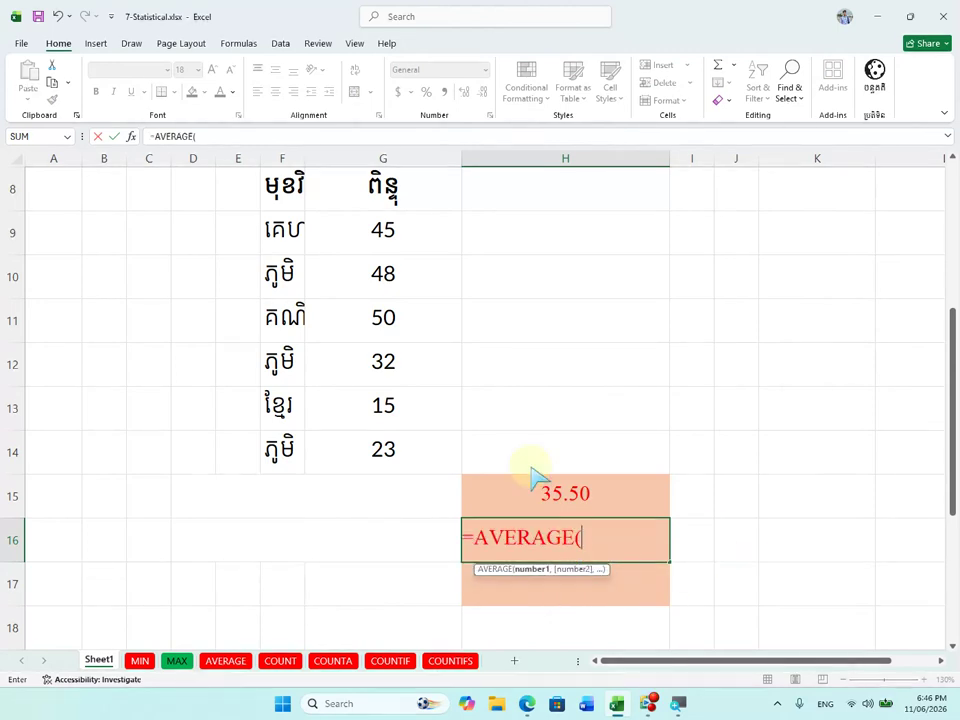
pyautogui.moveTo(392, 226); pyautogui.dragTo(388, 447)
pyautogui.write(')')
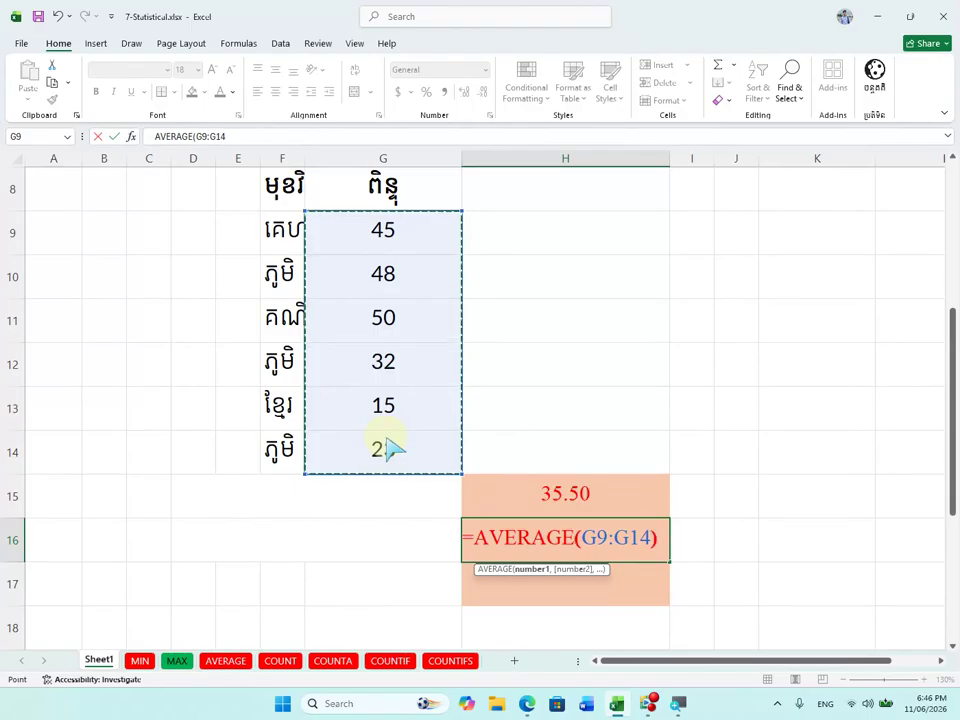
pyautogui.press('Return')
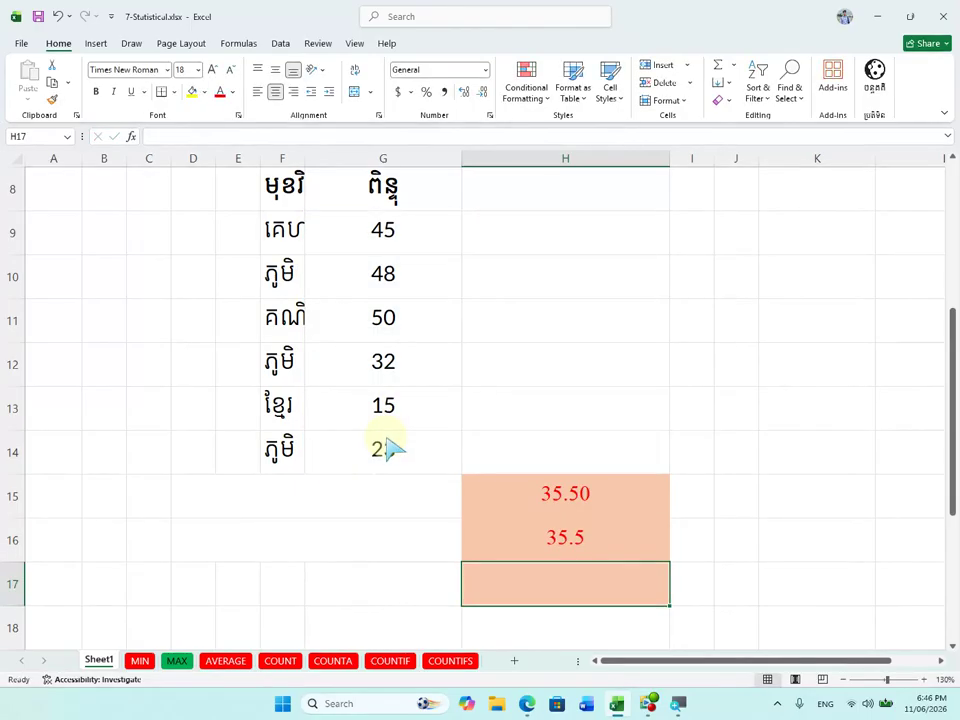
pyautogui.click(620, 540)
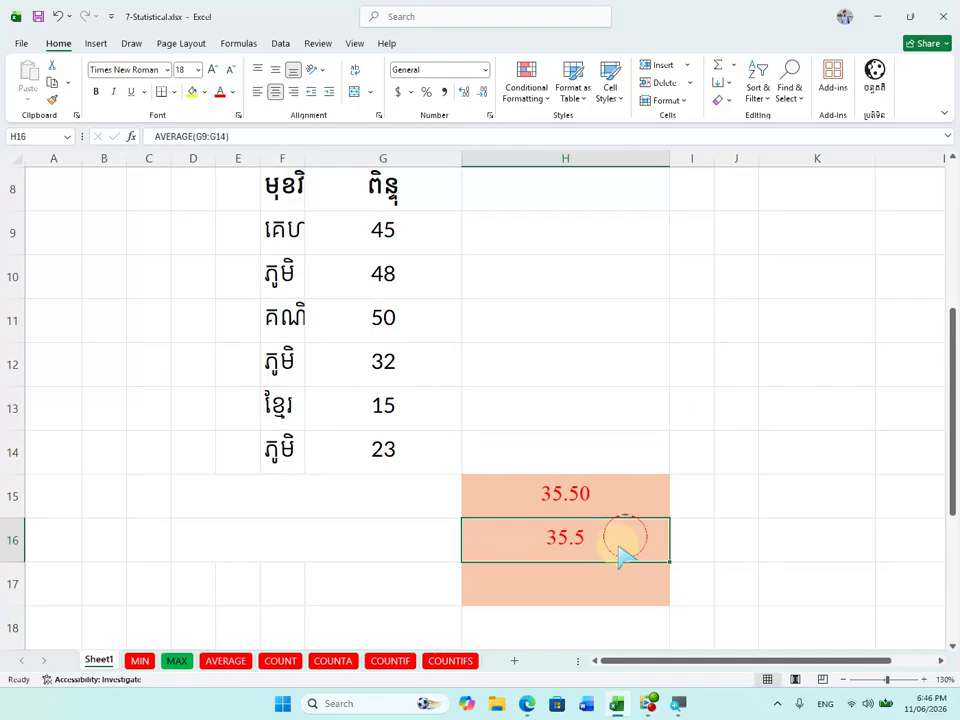
# Format the range-based average in H16 with two decimal places
pyautogui.click(464, 91)
pyautogui.click(464, 91)
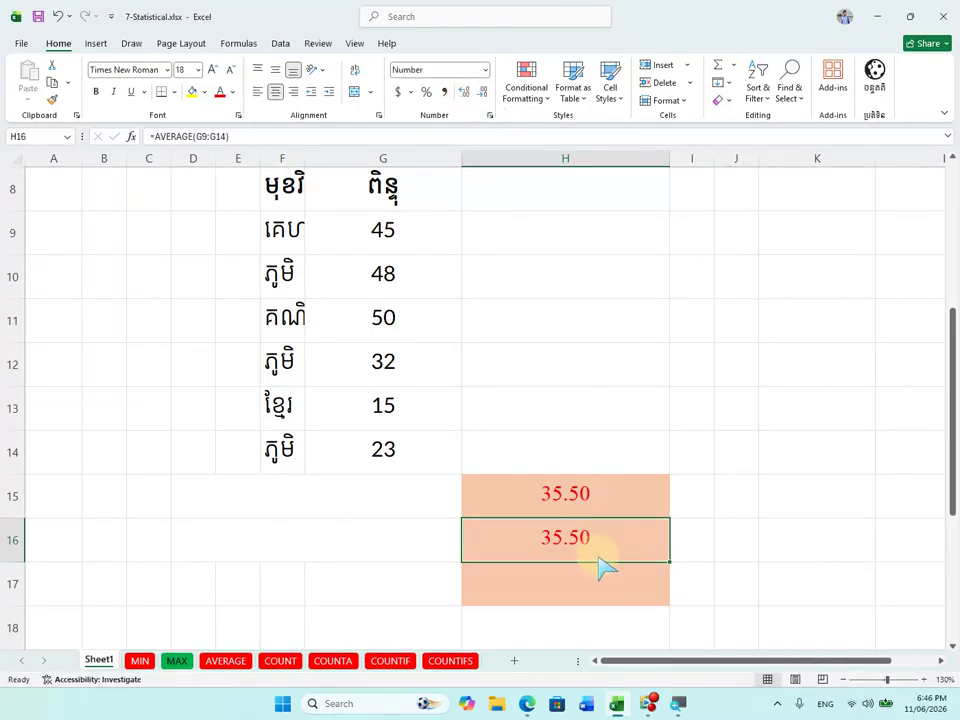
# Enter the formula =AVERAGE(45,48,50,32,15,23) in H17, with the scores written directly as numbers
pyautogui.click(591, 596)
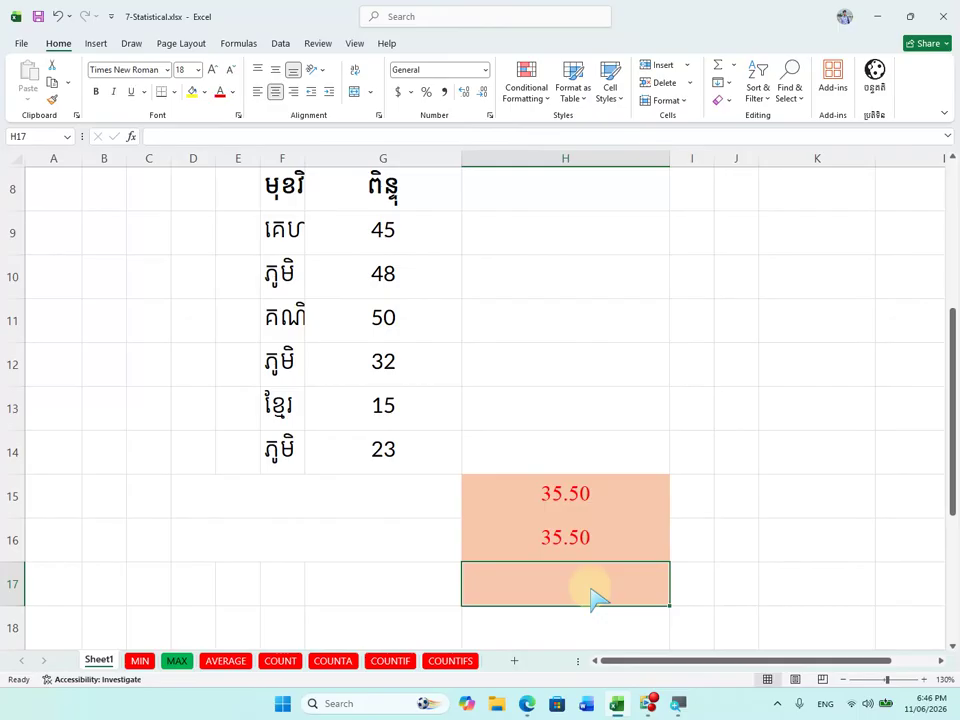
pyautogui.write('=aver')
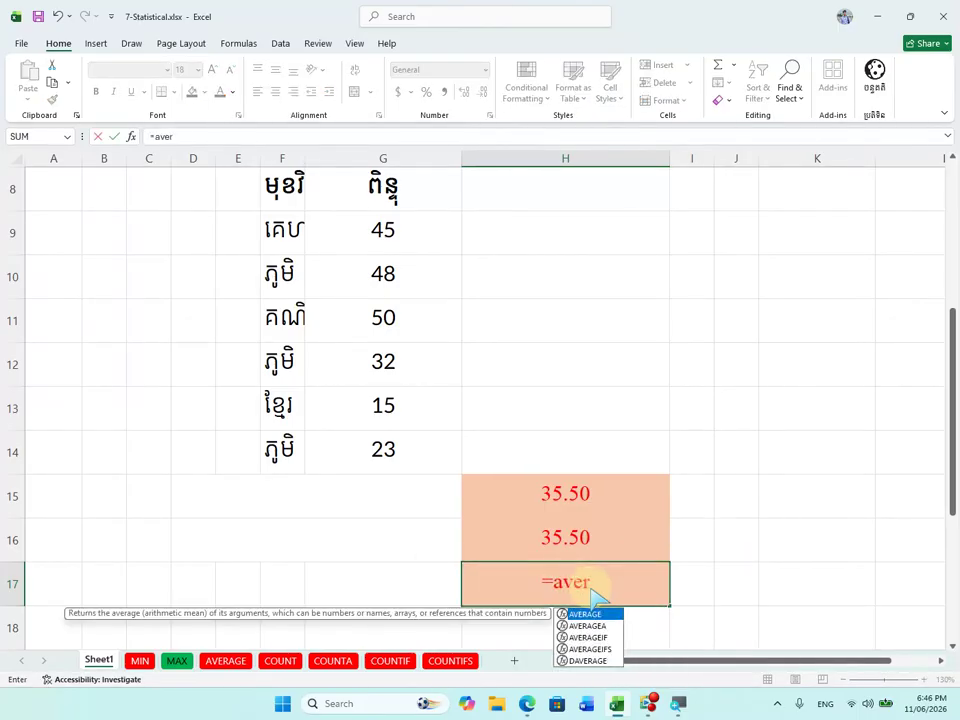
pyautogui.press('Tab')
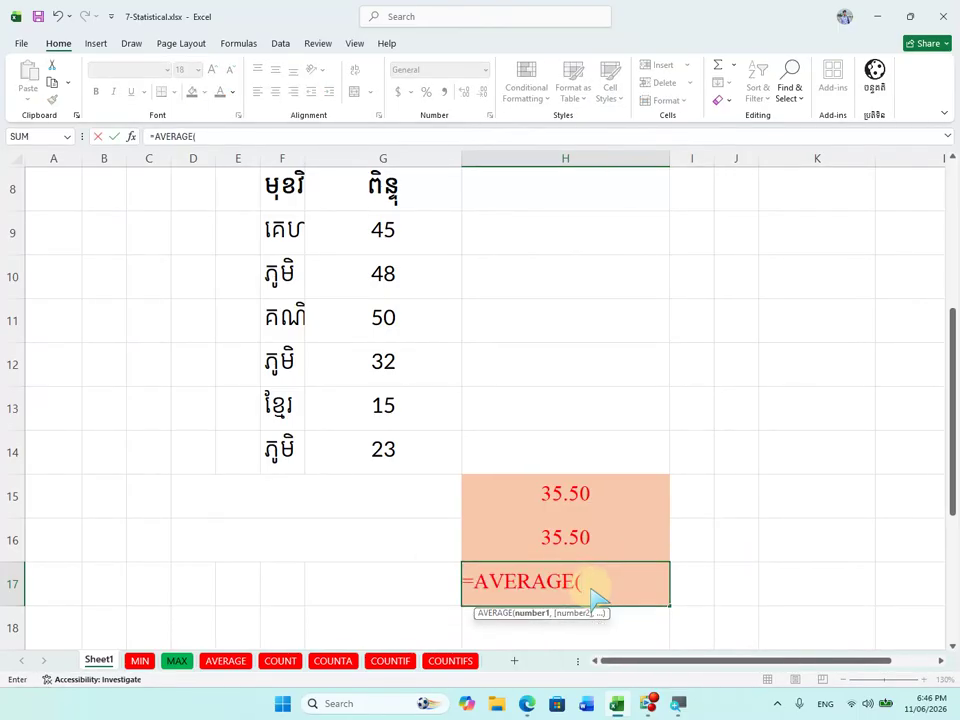
pyautogui.write('45,4')
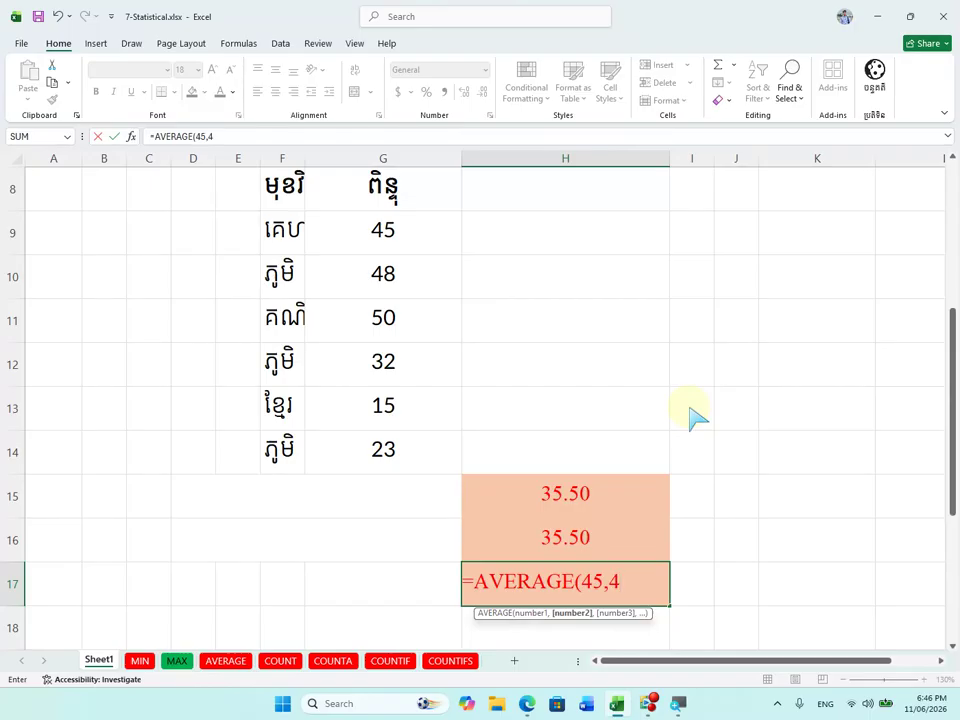
pyautogui.write('8,50,3')
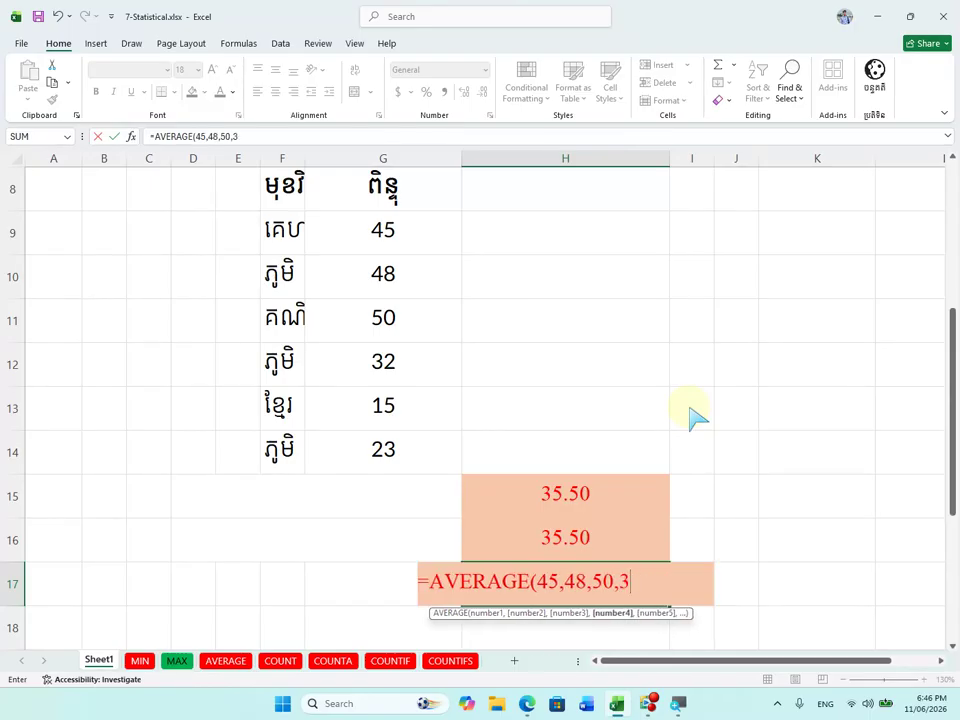
pyautogui.write('2,15,')
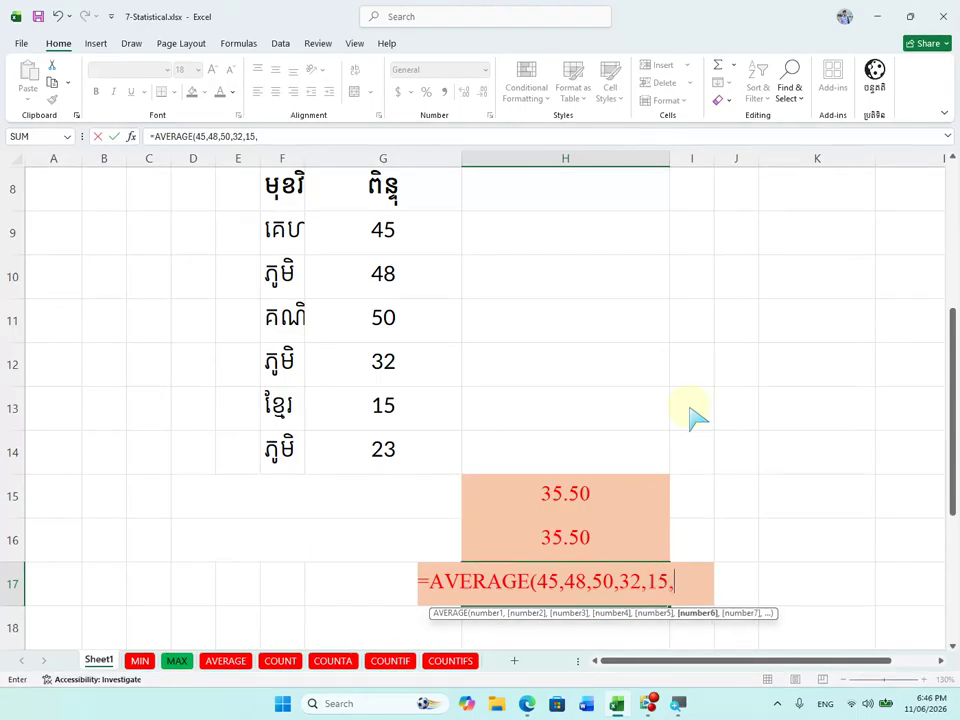
pyautogui.write('23)')
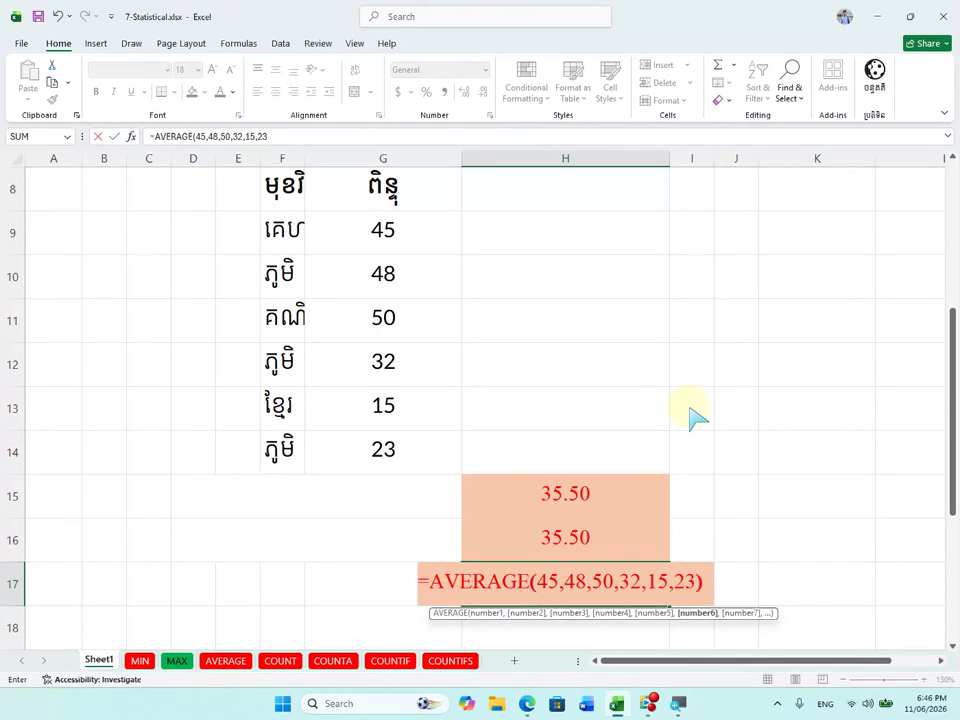
pyautogui.press('Return')
# Format the average in H17 with two decimal places and narrow column H further
pyautogui.click(583, 590)
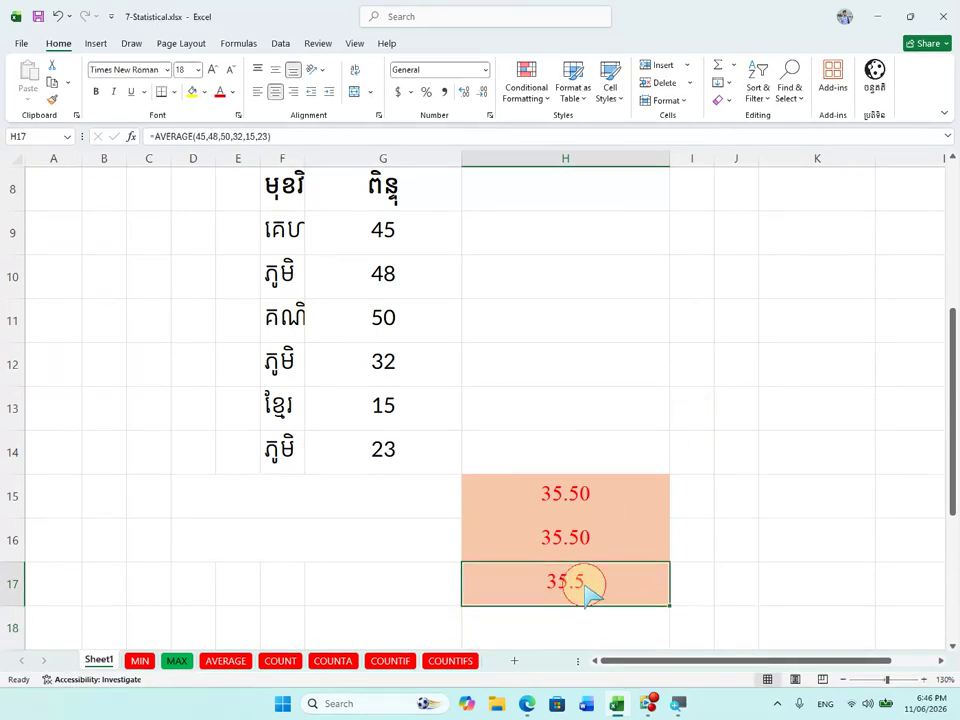
pyautogui.click(484, 91)
pyautogui.click(464, 91)
pyautogui.click(464, 91)
pyautogui.click(683, 455)
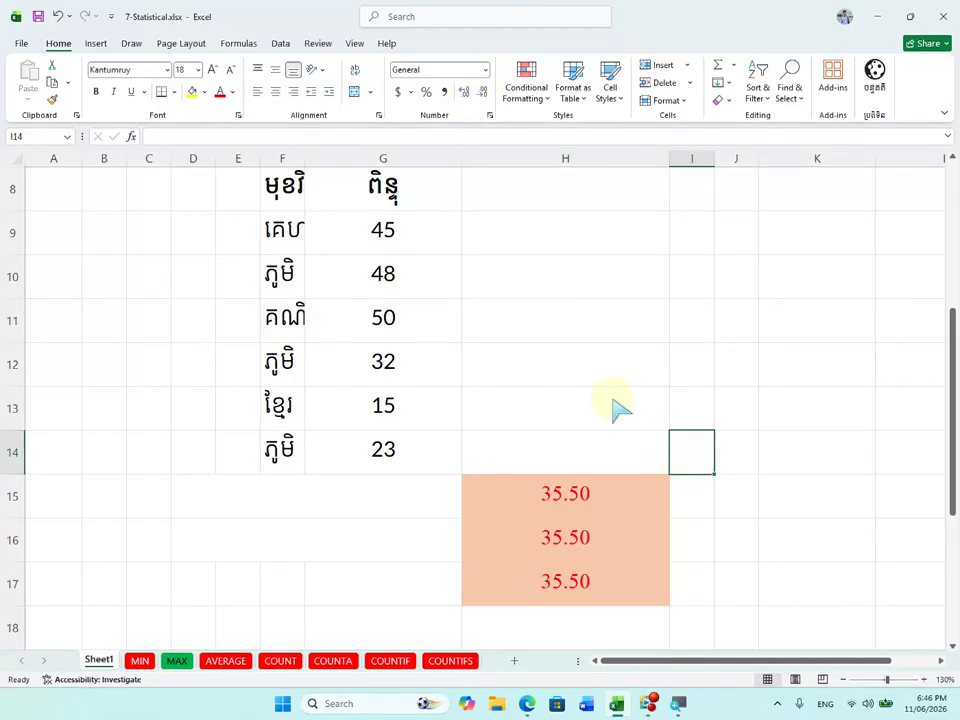
pyautogui.moveTo(670, 159); pyautogui.dragTo(597, 168)
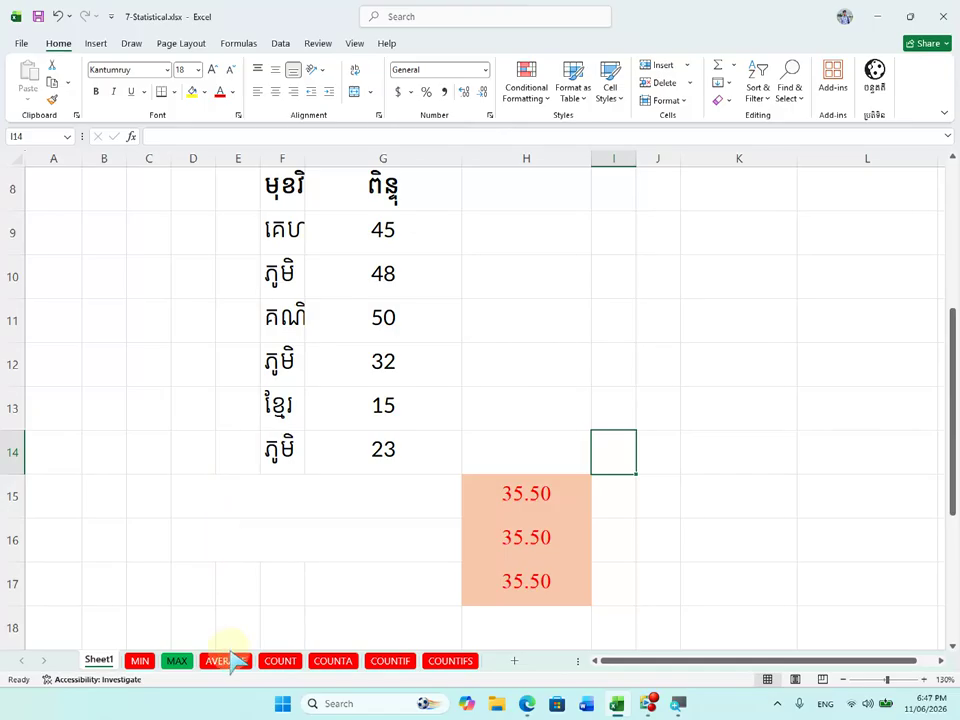
# Switch to the AVERAGE sheet and highlight the monthly salaries in I6:I13
pyautogui.click(229, 667)
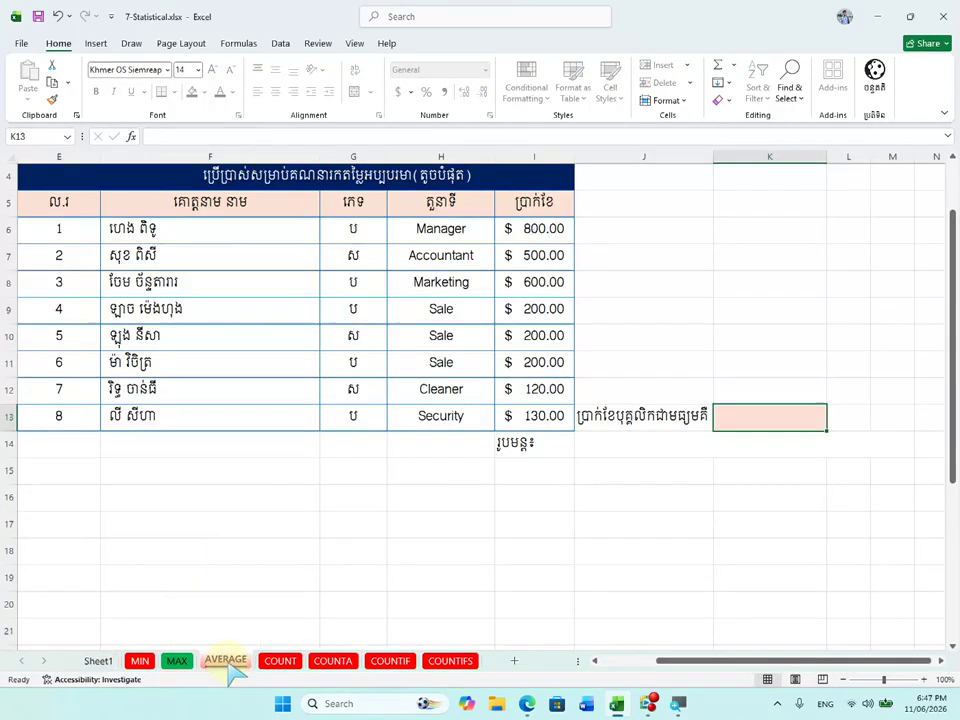
pyautogui.click(925, 679)
pyautogui.click(925, 679)
pyautogui.click(925, 679)
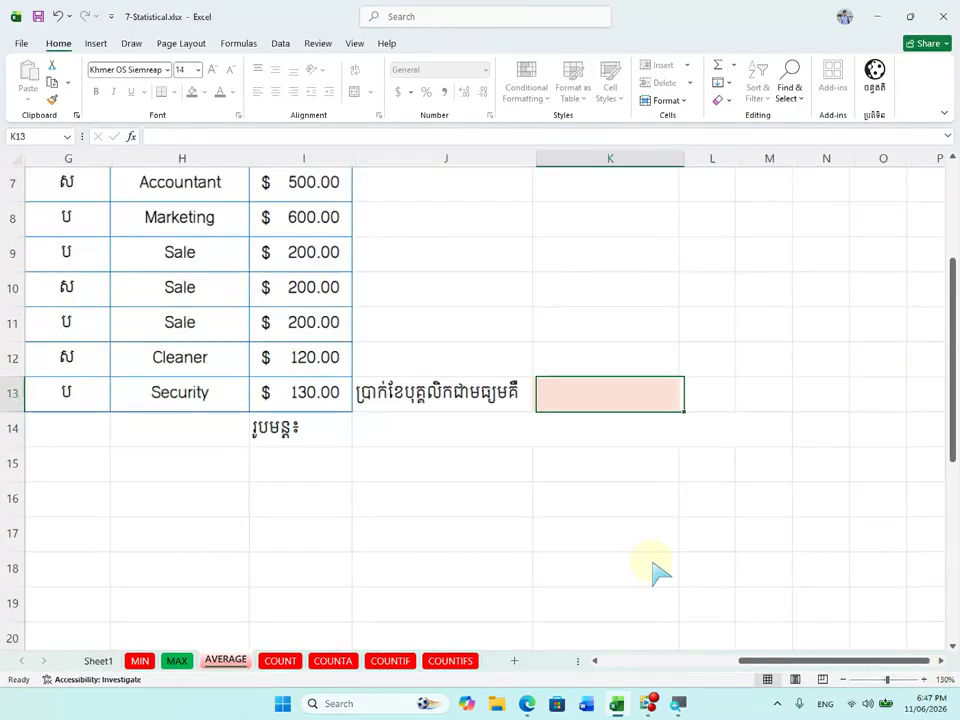
pyautogui.scroll(1, 675, 576)
pyautogui.moveTo(765, 660); pyautogui.dragTo(736, 658)
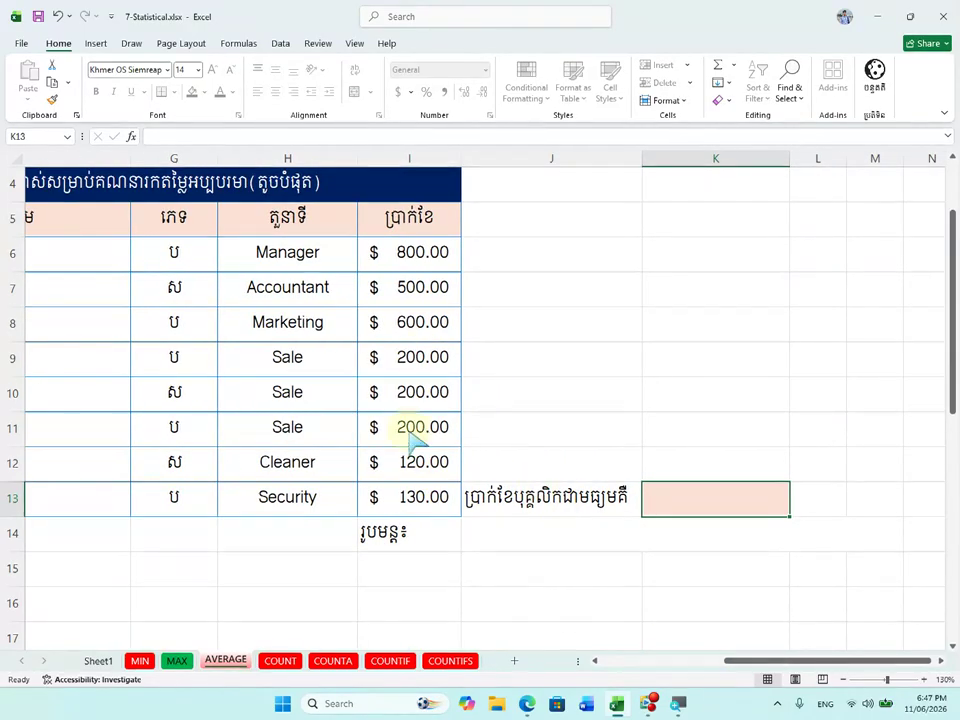
pyautogui.moveTo(430, 255); pyautogui.dragTo(440, 509)
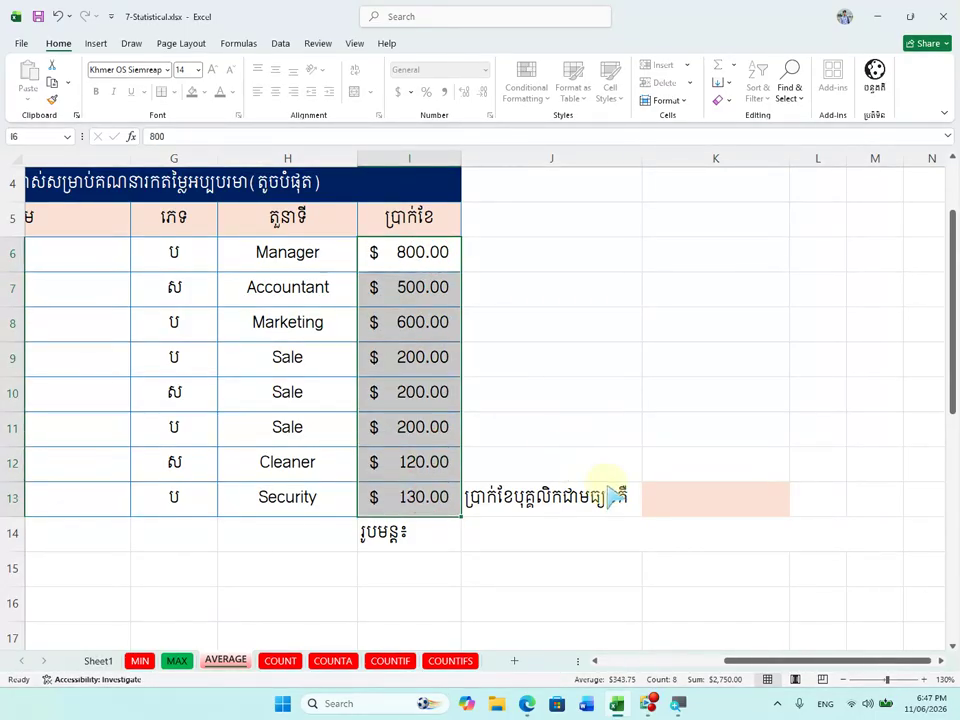
# Start an AVERAGE formula in K13 for the staff's average monthly salary
pyautogui.click(726, 515)
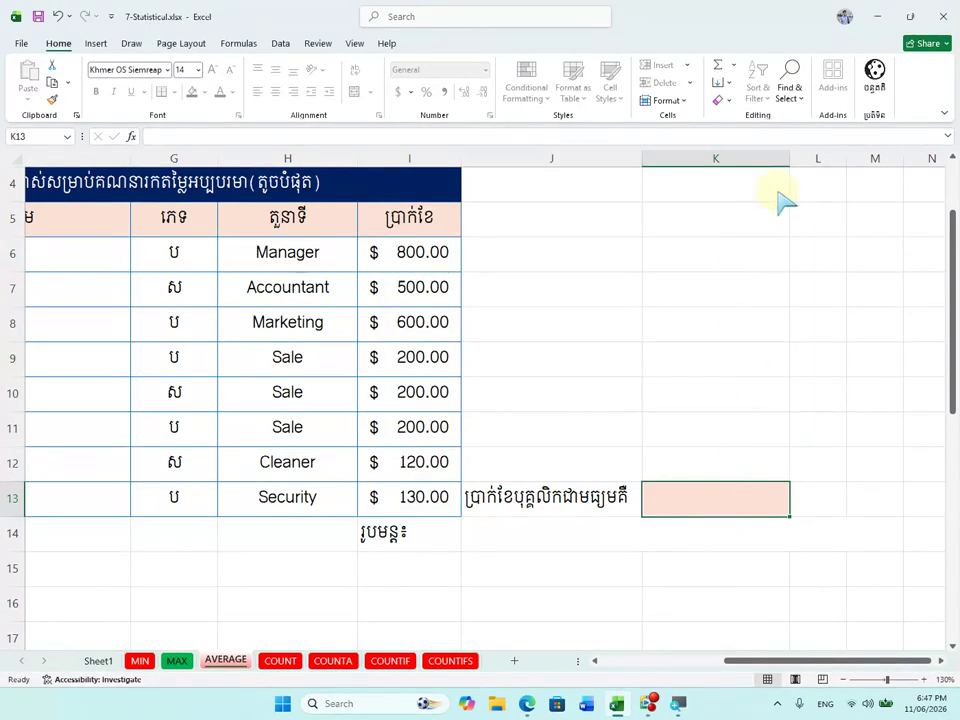
pyautogui.click(797, 162)
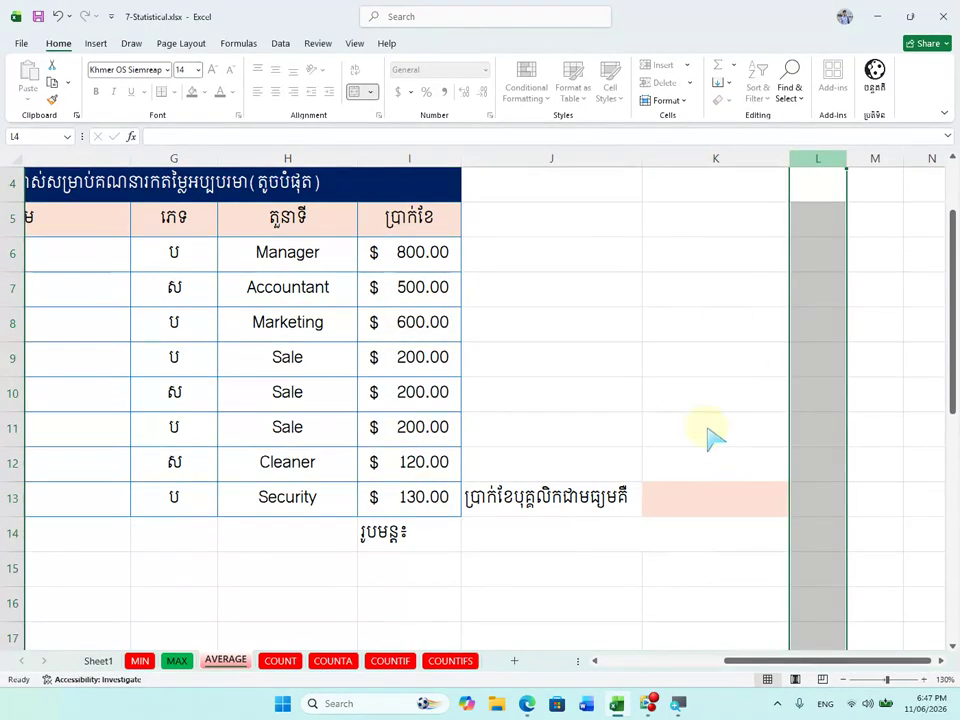
pyautogui.click(711, 501)
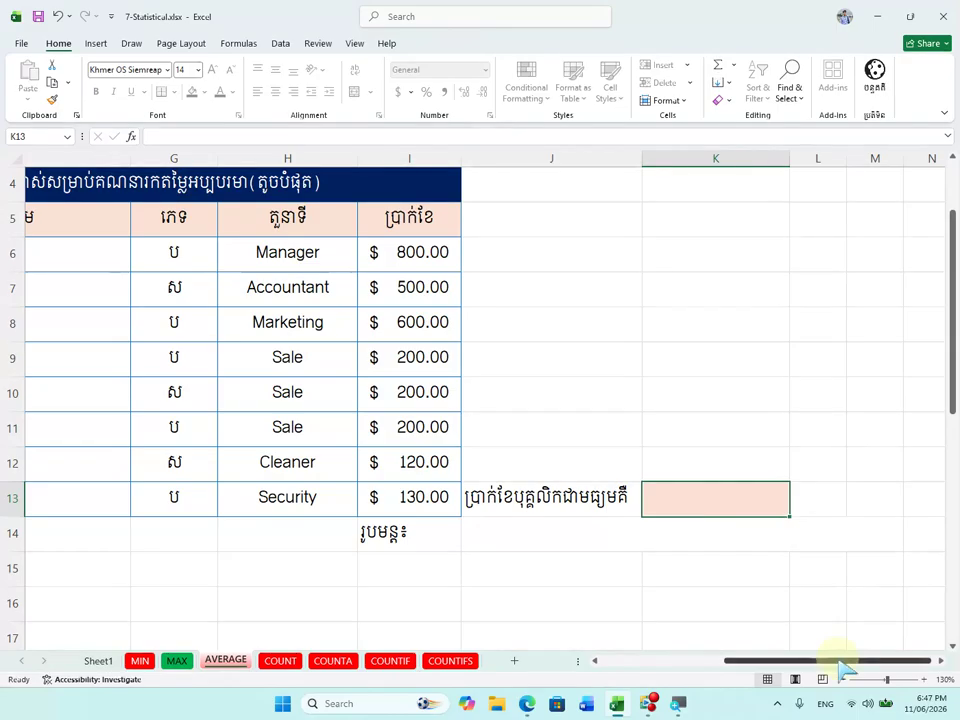
pyautogui.click(919, 679)
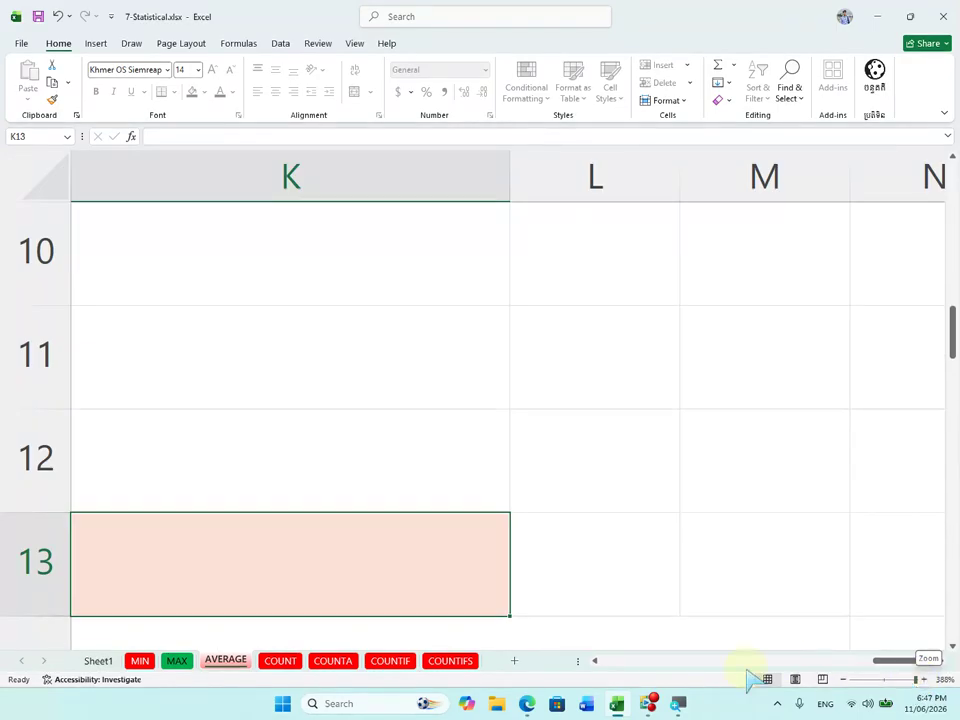
pyautogui.click(845, 679)
pyautogui.click(845, 679)
pyautogui.click(845, 679)
pyautogui.click(845, 679)
pyautogui.click(845, 679)
pyautogui.click(845, 679)
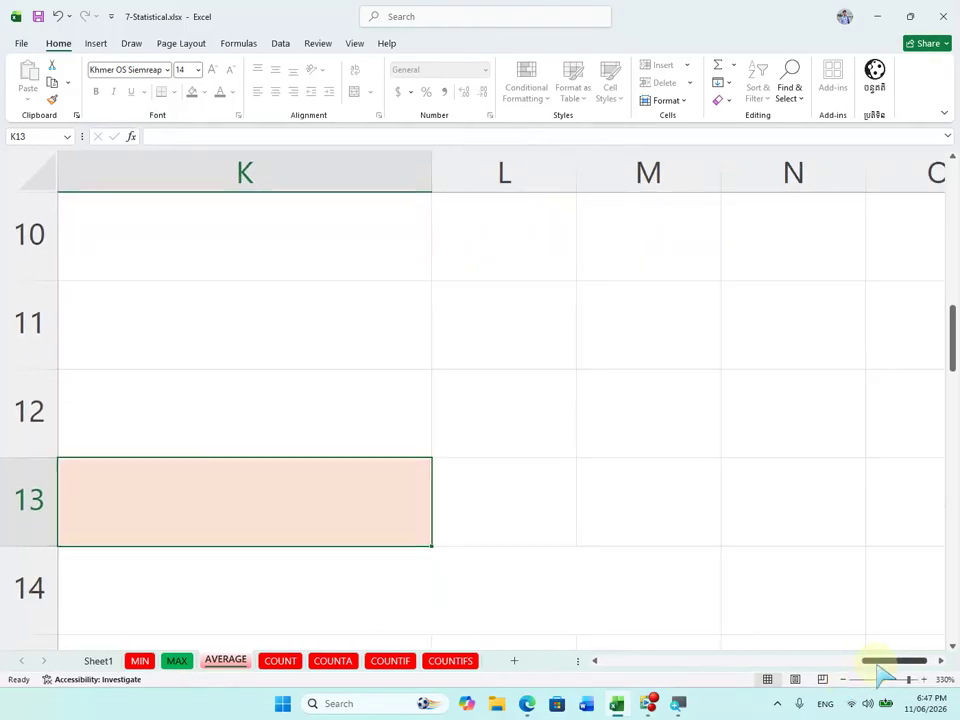
pyautogui.click(845, 679)
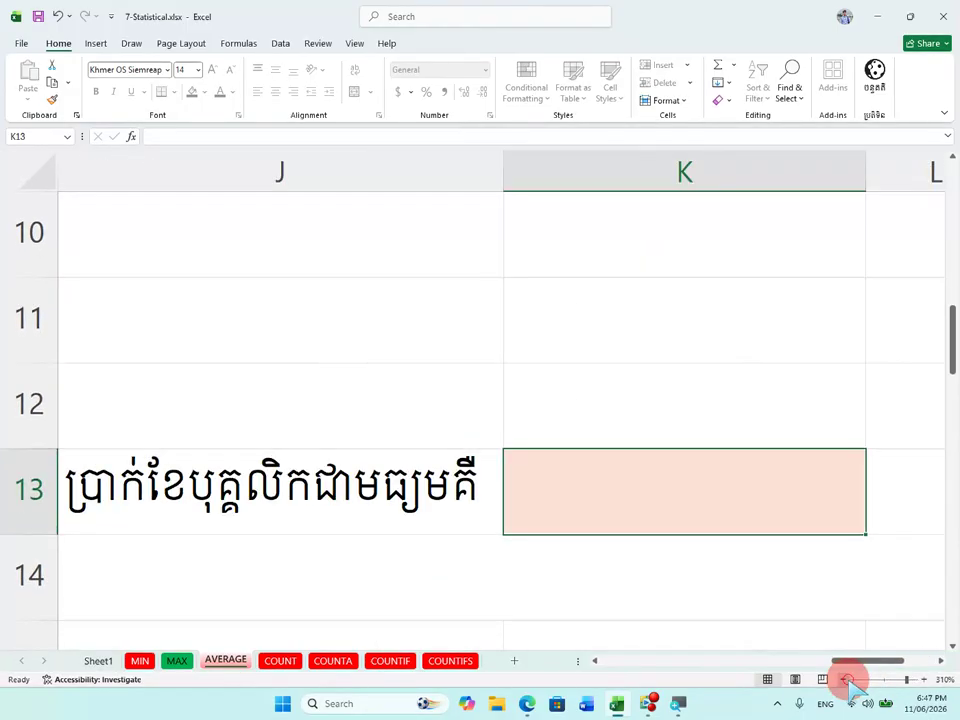
pyautogui.click(845, 679)
pyautogui.click(845, 679)
pyautogui.click(845, 679)
pyautogui.click(845, 679)
pyautogui.click(845, 679)
pyautogui.click(845, 679)
pyautogui.click(845, 679)
pyautogui.click(845, 679)
pyautogui.click(845, 679)
pyautogui.click(845, 679)
pyautogui.click(845, 679)
pyautogui.click(845, 679)
pyautogui.scroll(3, 793, 489)
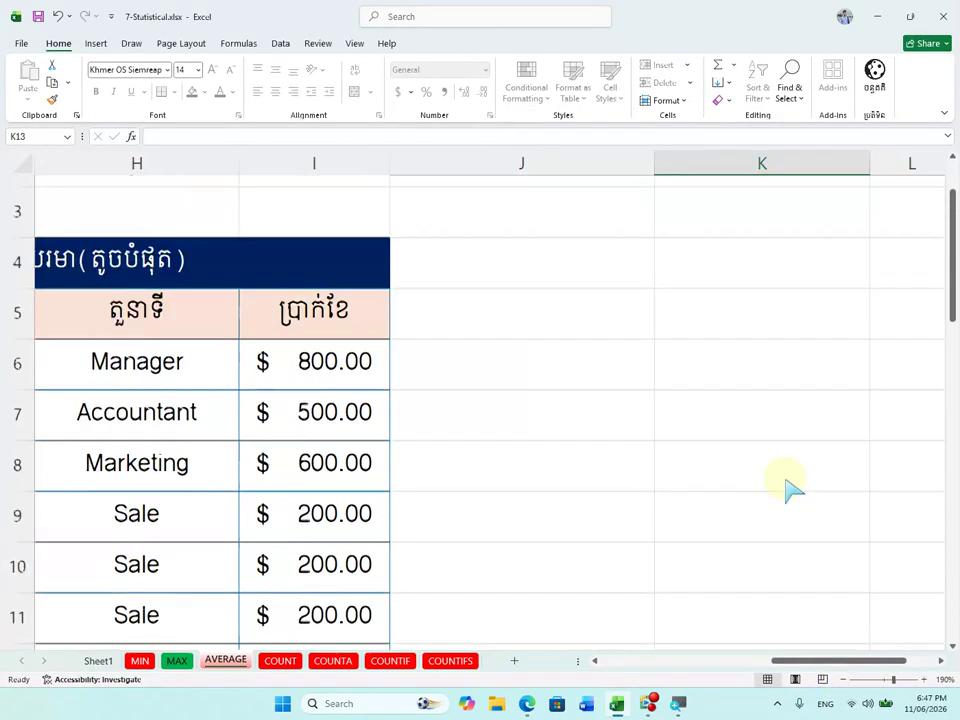
pyautogui.scroll(-1, 789, 504)
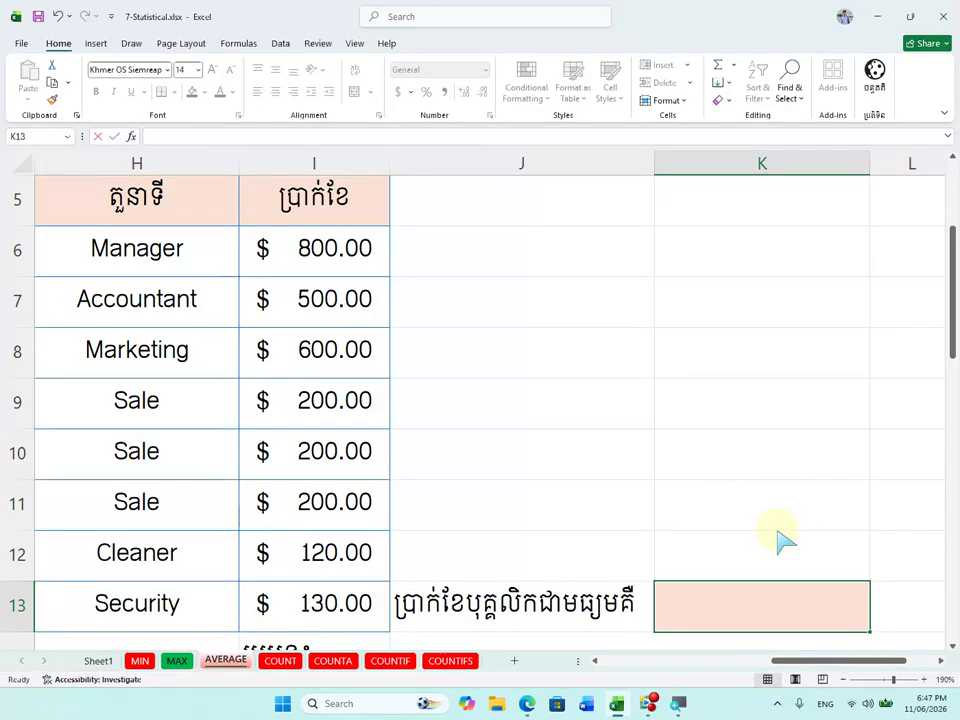
pyautogui.write('=avefa')
pyautogui.press('BackSpace')
pyautogui.press('BackSpace')
pyautogui.write('r')
pyautogui.press('Tab')
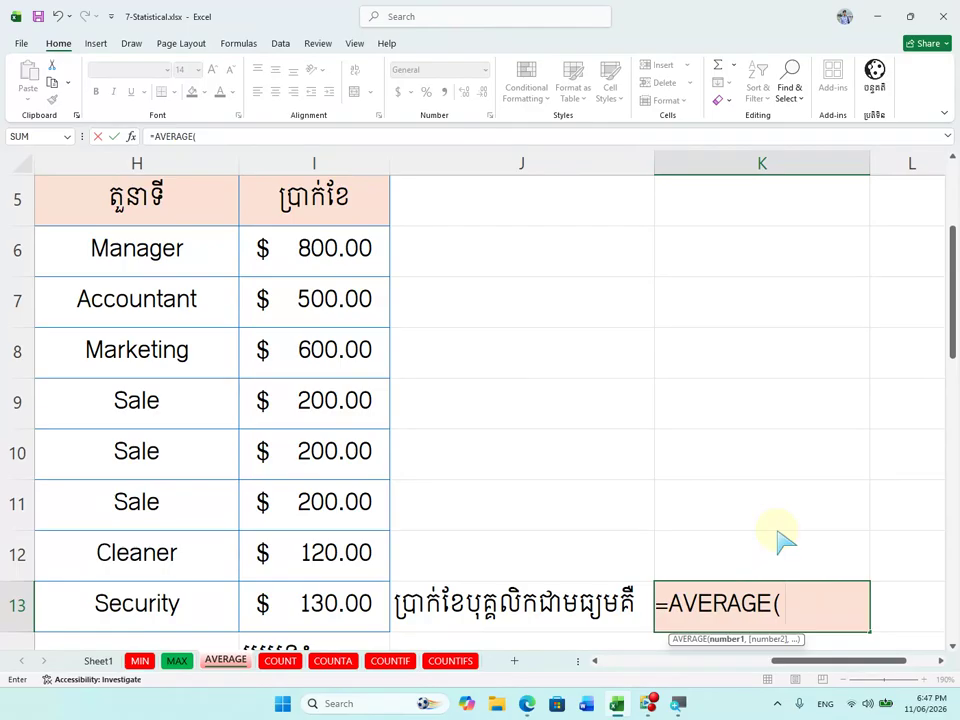
# Complete the K13 formula with the salary range I6:I12 as =AVERAGE(I6:I12)
pyautogui.click(345, 257)
pyautogui.moveTo(349, 461); pyautogui.dragTo(345, 505)
pyautogui.moveTo(328, 253); pyautogui.dragTo(320, 574)
pyautogui.moveTo(319, 580); pyautogui.dragTo(320, 554)
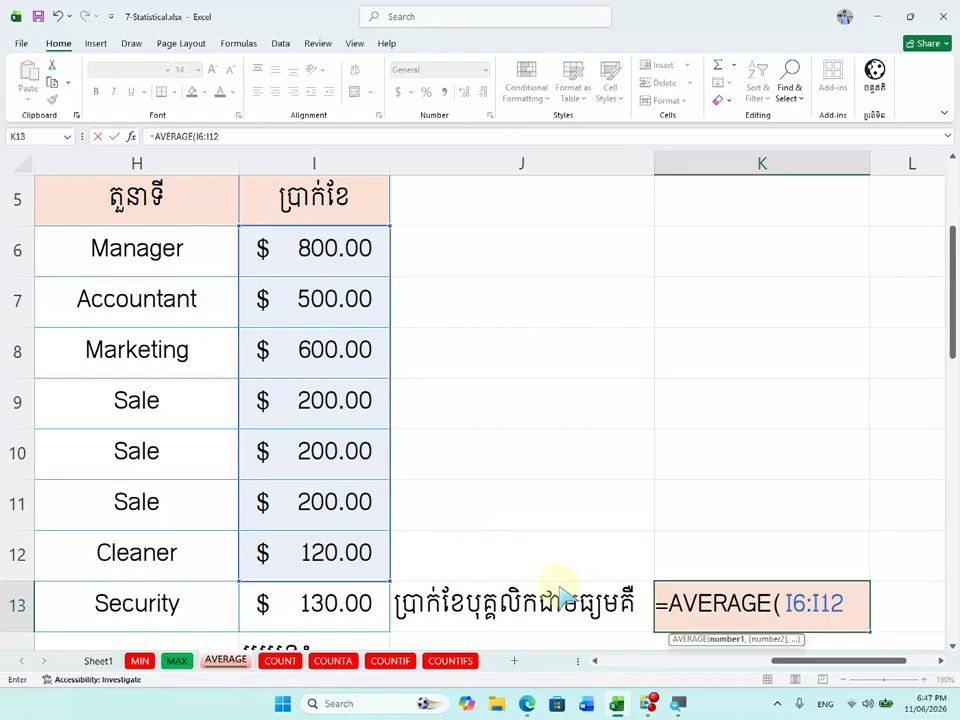
pyautogui.moveTo(308, 272); pyautogui.dragTo(314, 452)
# Correct the K13 formula to =AVERAGE(I6:I13) by reselecting the full salary range, and check it against the salary table
pyautogui.doubleClick(830, 603)
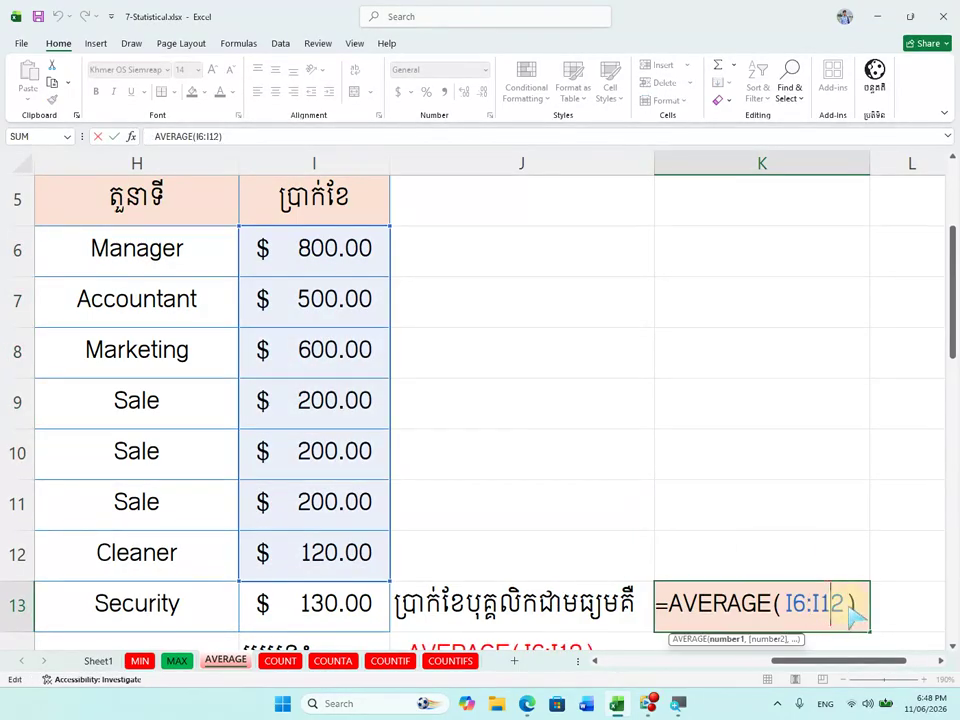
pyautogui.moveTo(845, 603); pyautogui.dragTo(785, 606)
pyautogui.moveTo(298, 245); pyautogui.dragTo(320, 598)
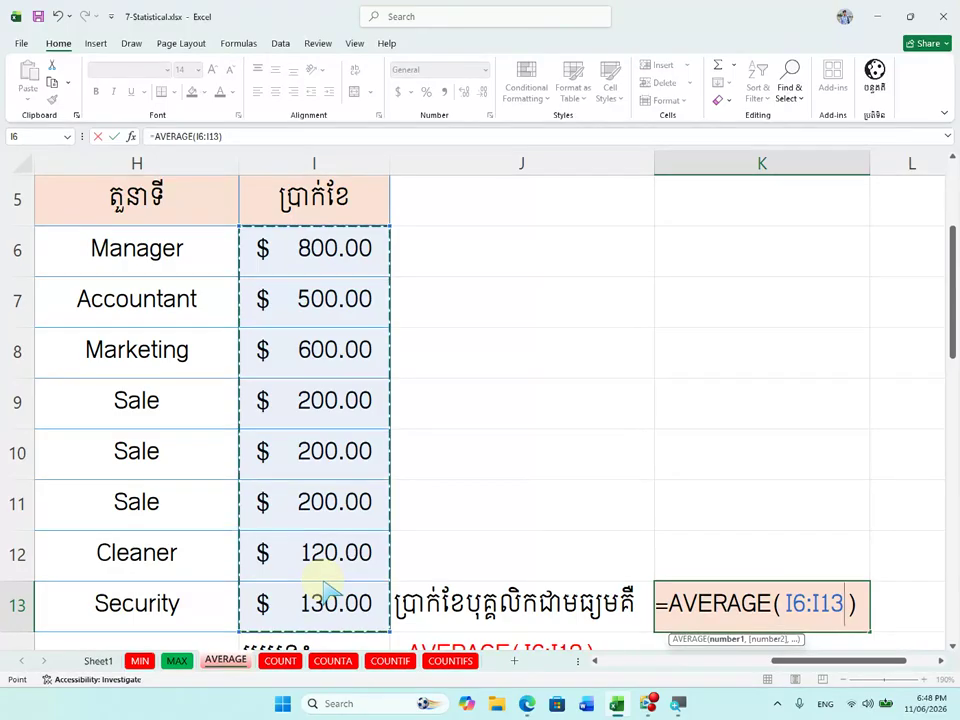
pyautogui.press('Return')
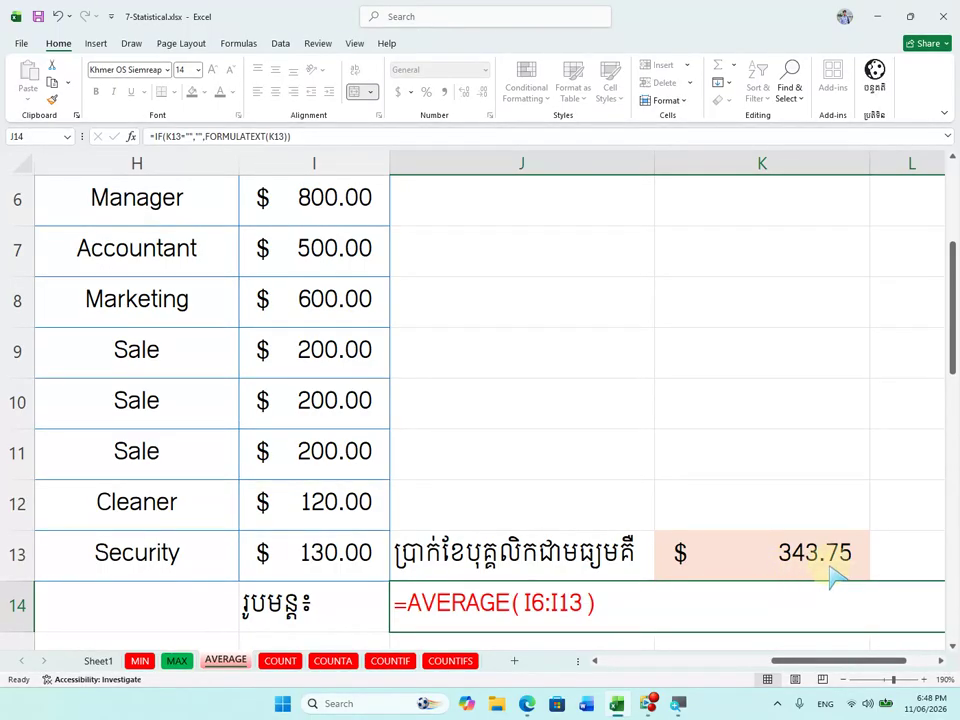
pyautogui.scroll(1, 407, 440)
pyautogui.scroll(-1, 405, 462)
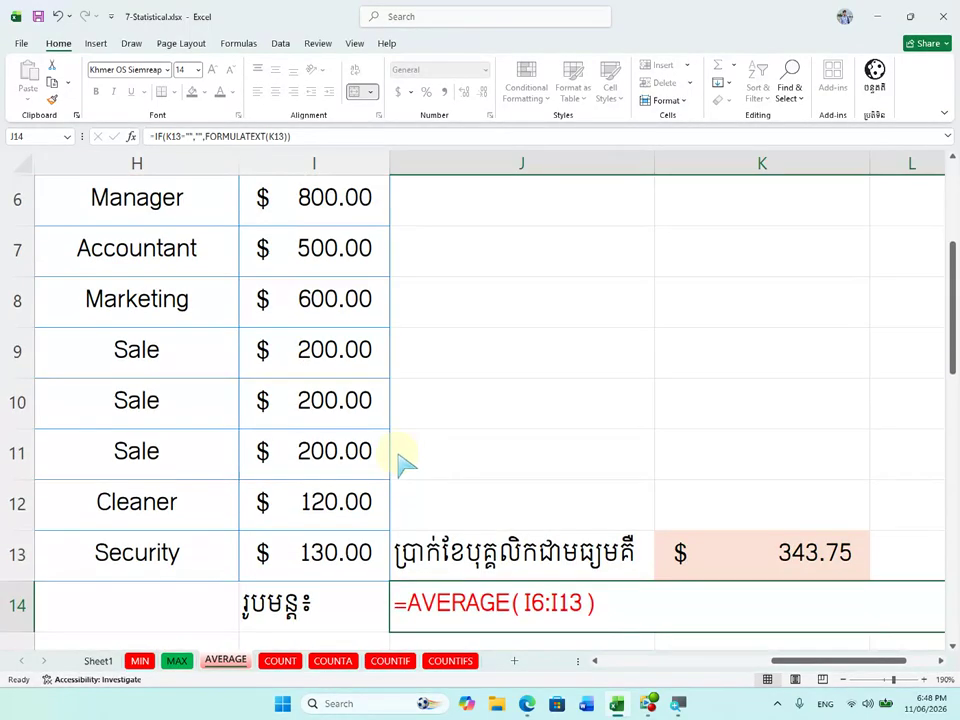
pyautogui.click(840, 568)
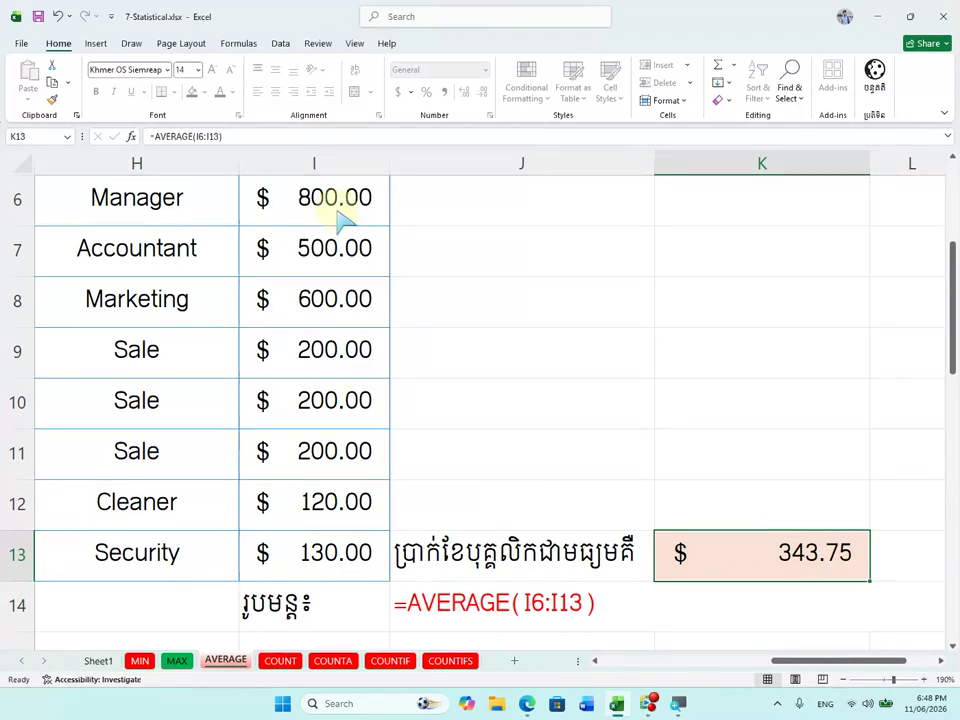
pyautogui.scroll(1, 368, 514)
pyautogui.scroll(-1, 369, 506)
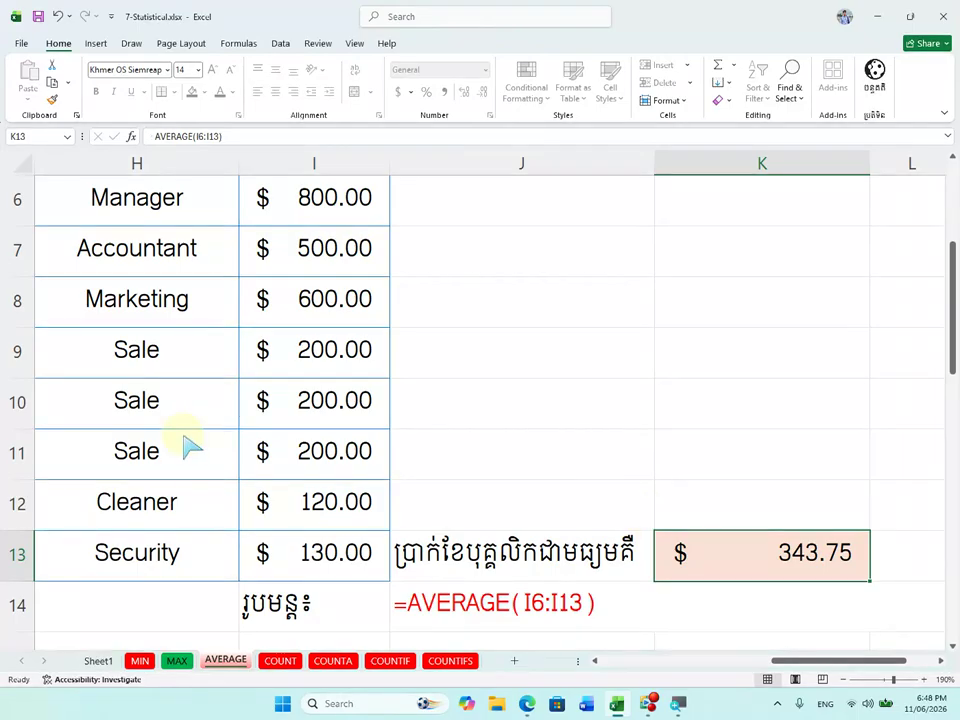